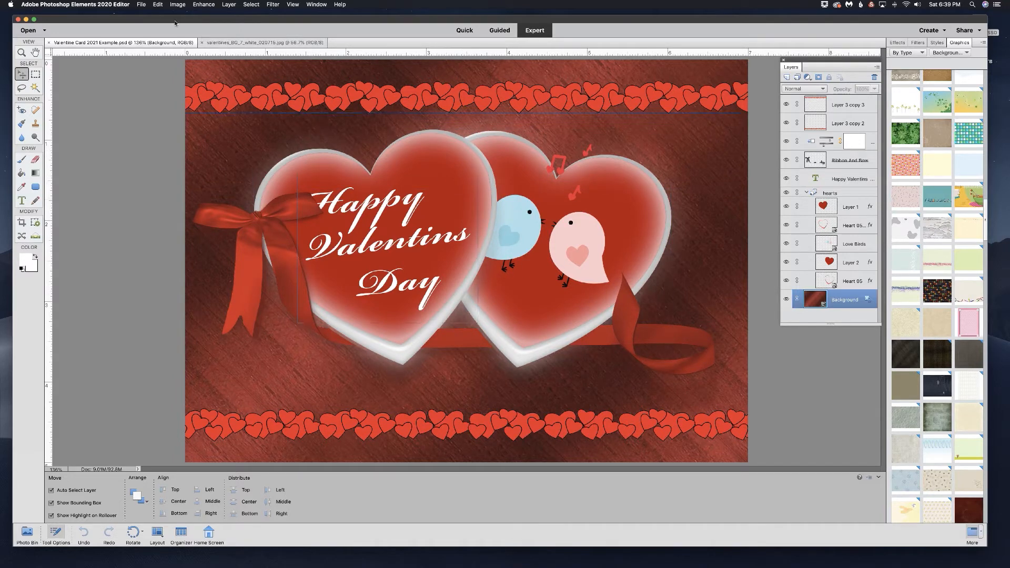
- Create a blank landscape document, 7 x 5 inches at 300 pixels/inch, in RGB Color with a white background
click(142, 4)
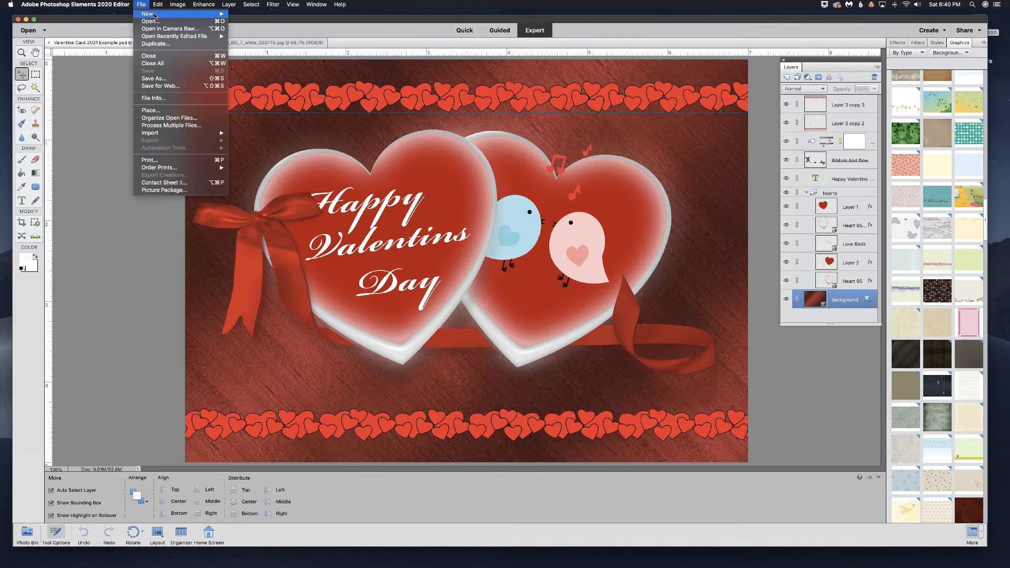
mouse_move(156, 14)
click(268, 16)
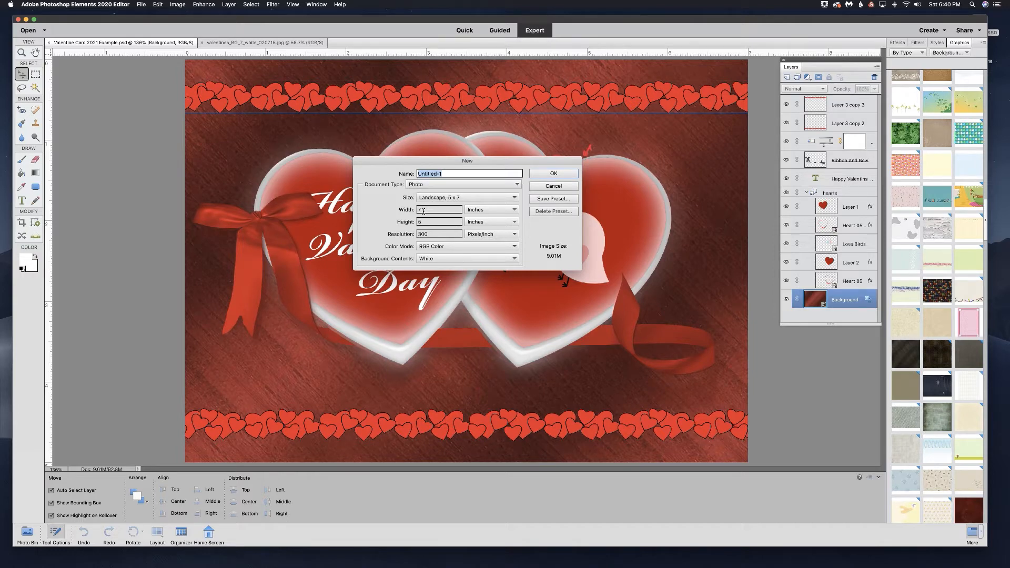
click(554, 173)
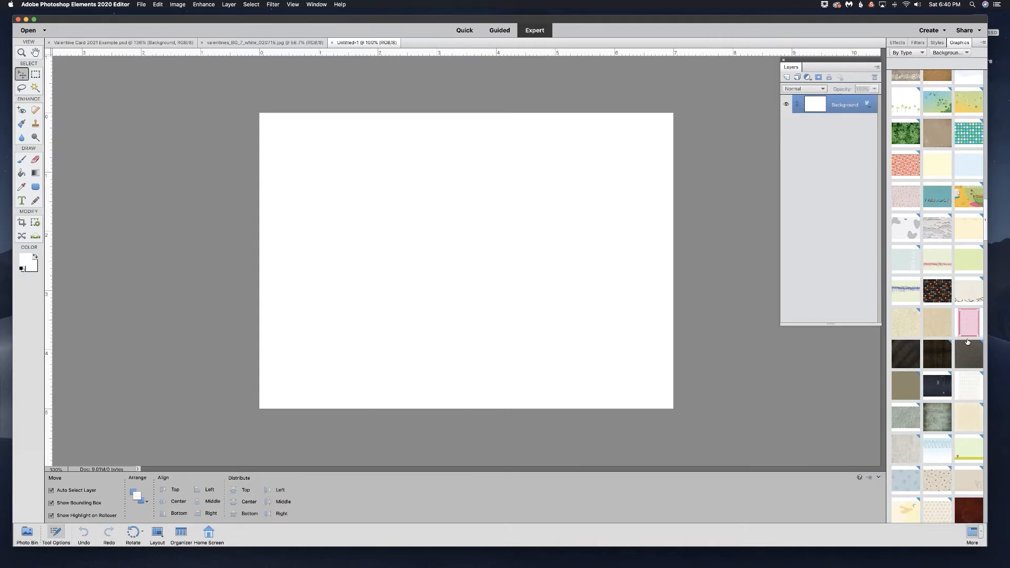
- Find the dark red diagonal-textured background in the graphics library and apply it to the blank card
scroll(960, 344, down, 15)
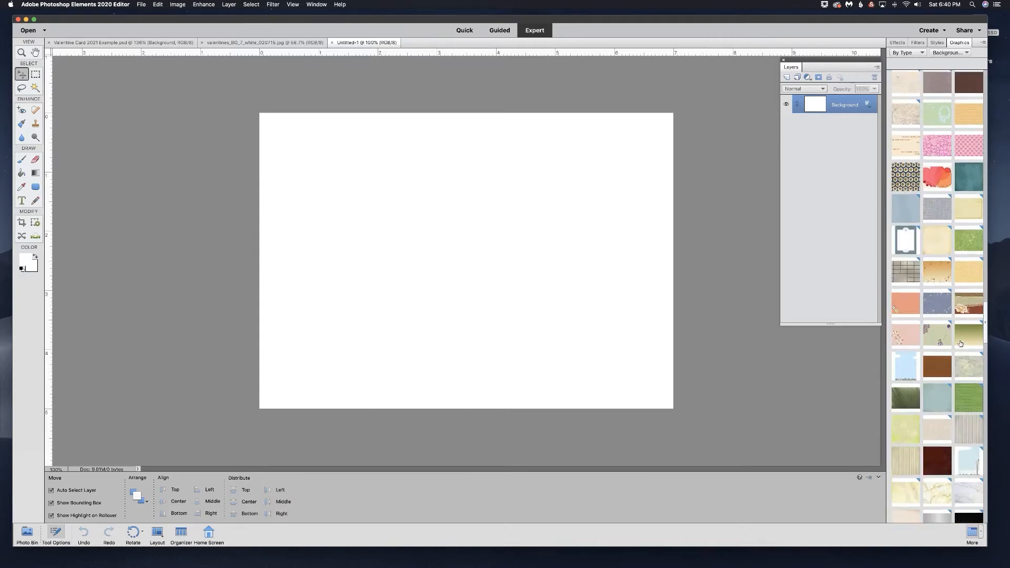
scroll(961, 343, down, 15)
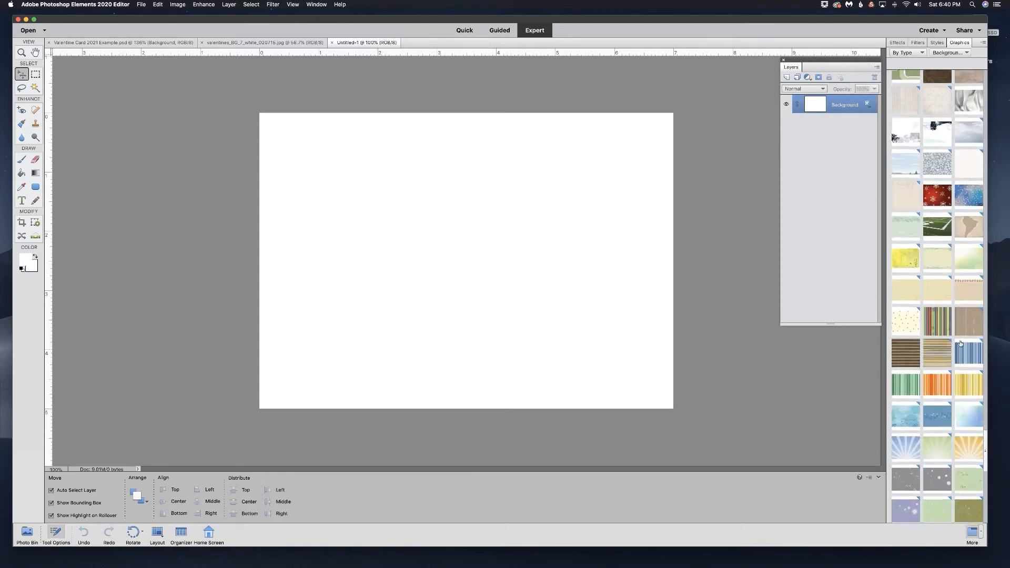
scroll(960, 343, down, 5)
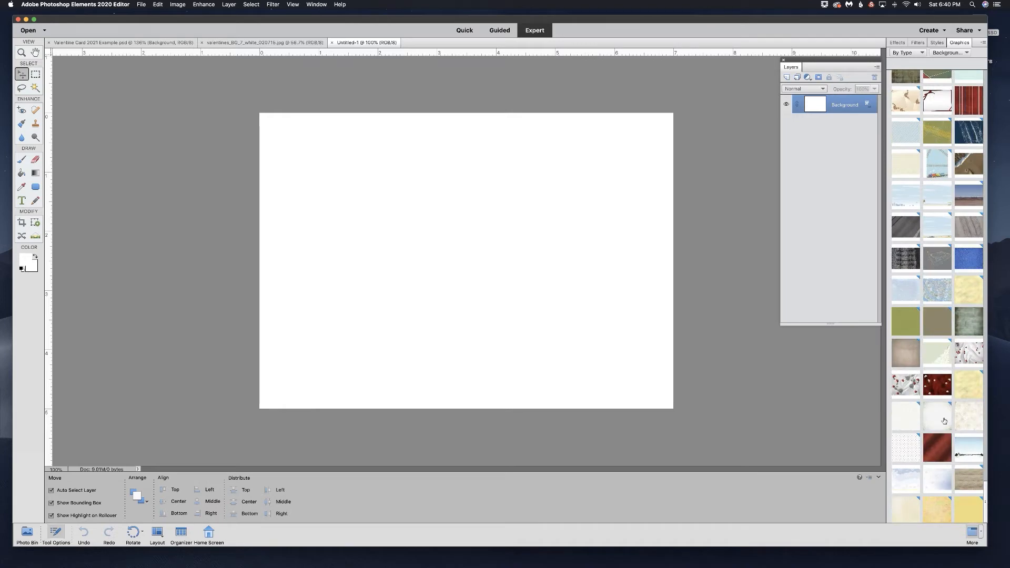
drag(939, 445, 466, 278)
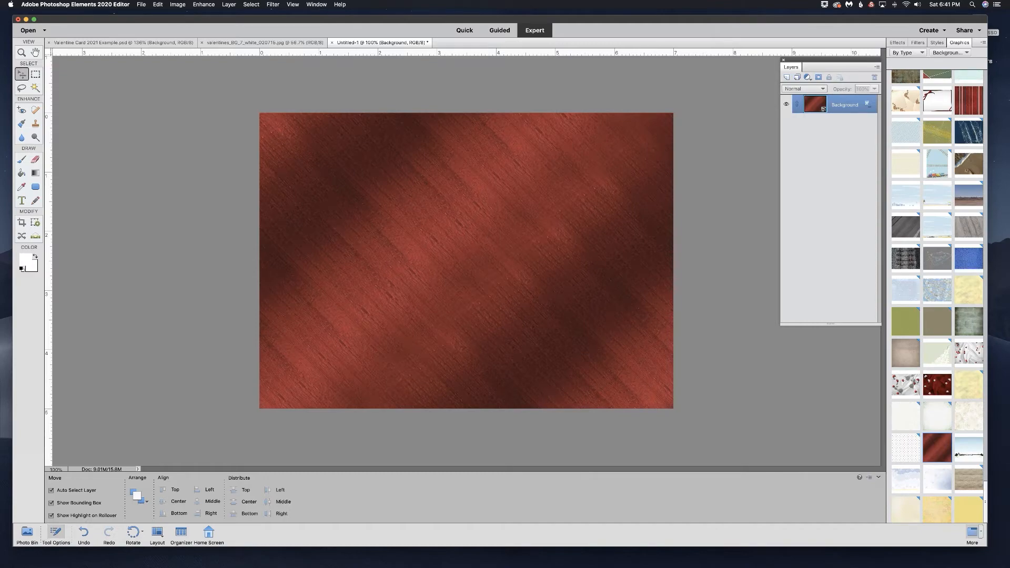
- Switch to Safari and view the white background with rows of red hearts from the LearnDigitalScrapbooking.com backgrounds page, then close its preview
key(super+Tab)
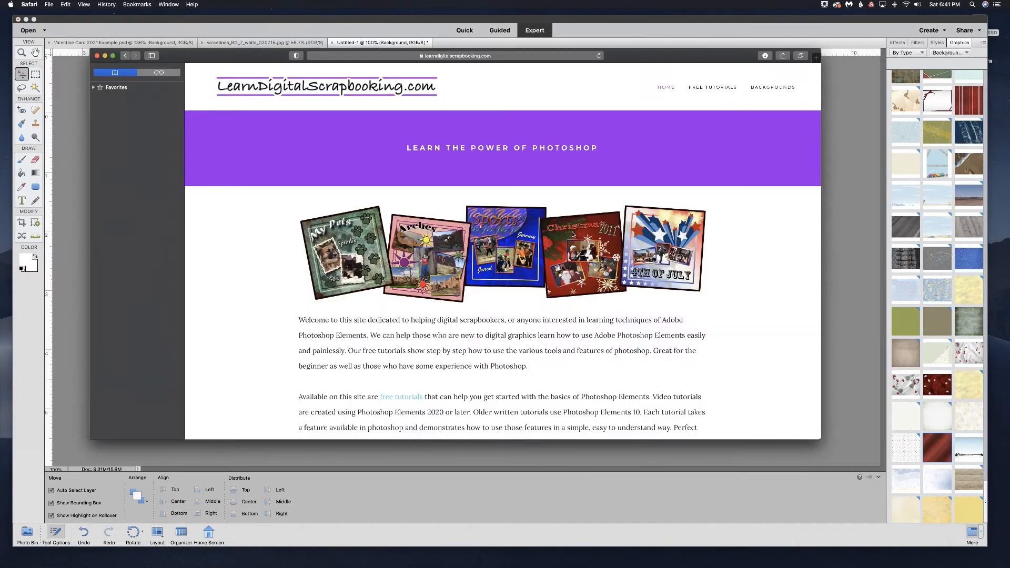
click(776, 87)
scroll(538, 221, down, 3)
scroll(538, 220, down, 5)
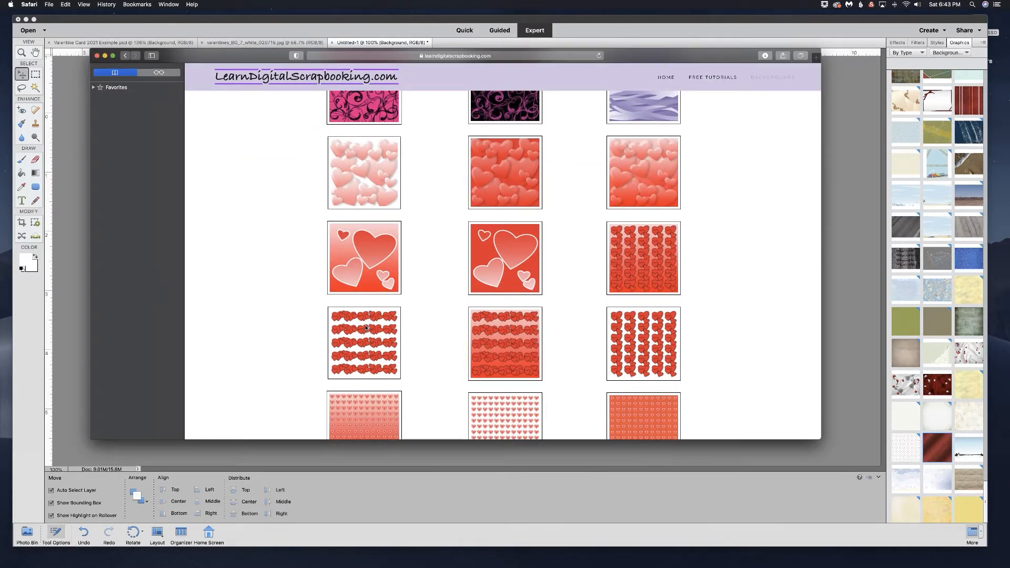
click(366, 327)
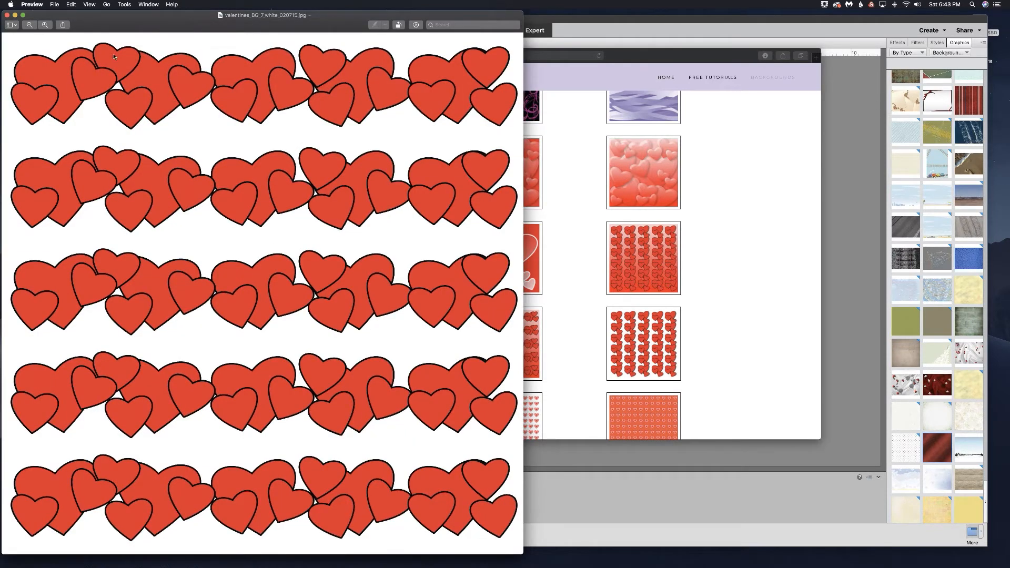
click(7, 17)
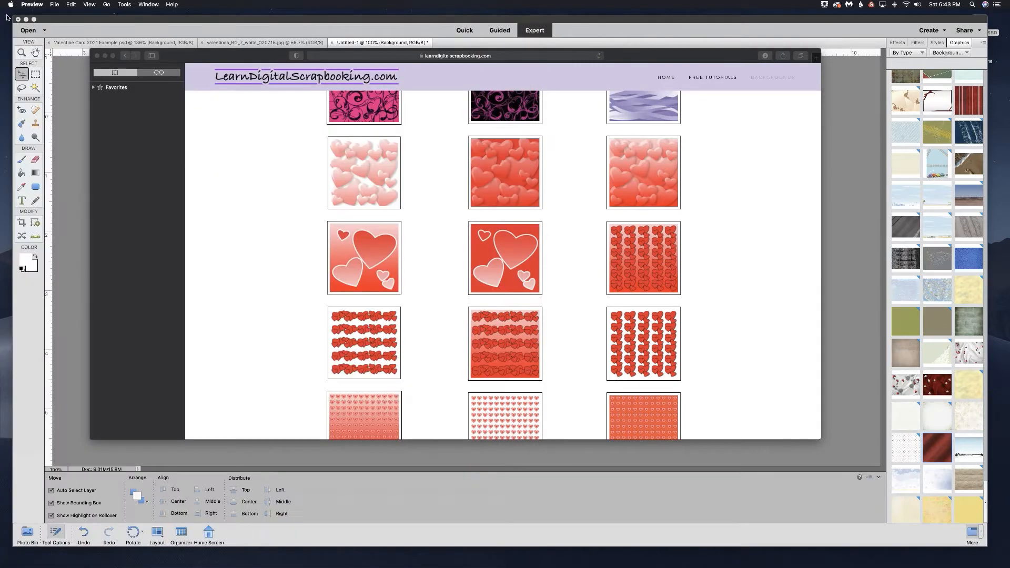
- In the hearts image, select all white areas using the Magic Wand with Contiguous off, and invert the selection to the hearts
click(248, 43)
click(249, 43)
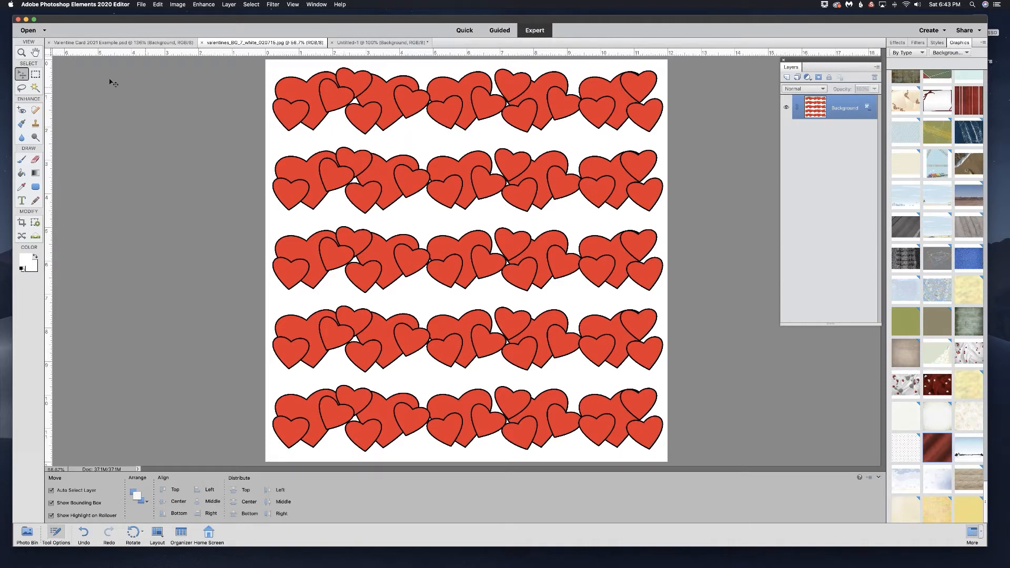
click(35, 87)
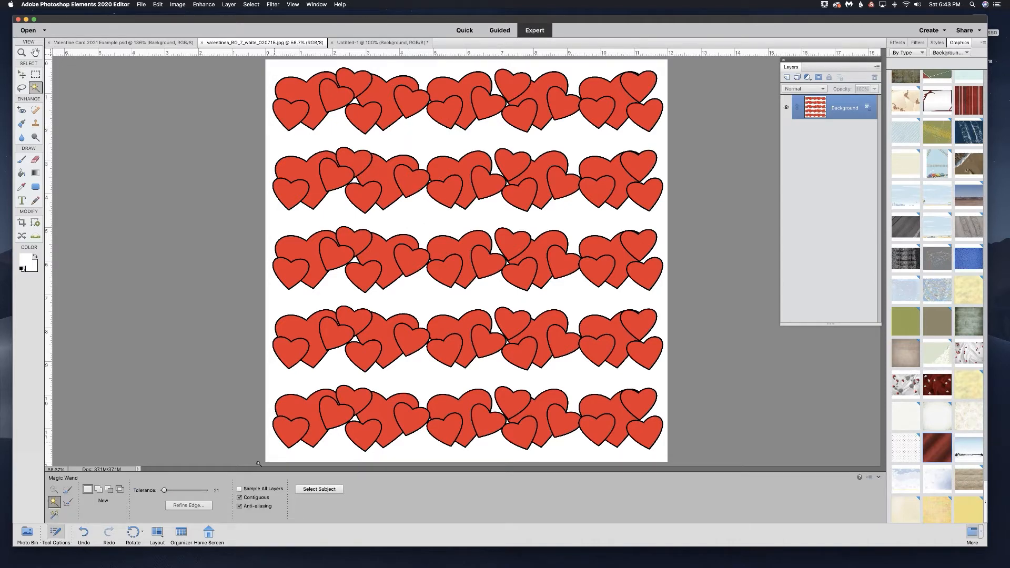
click(240, 498)
click(335, 131)
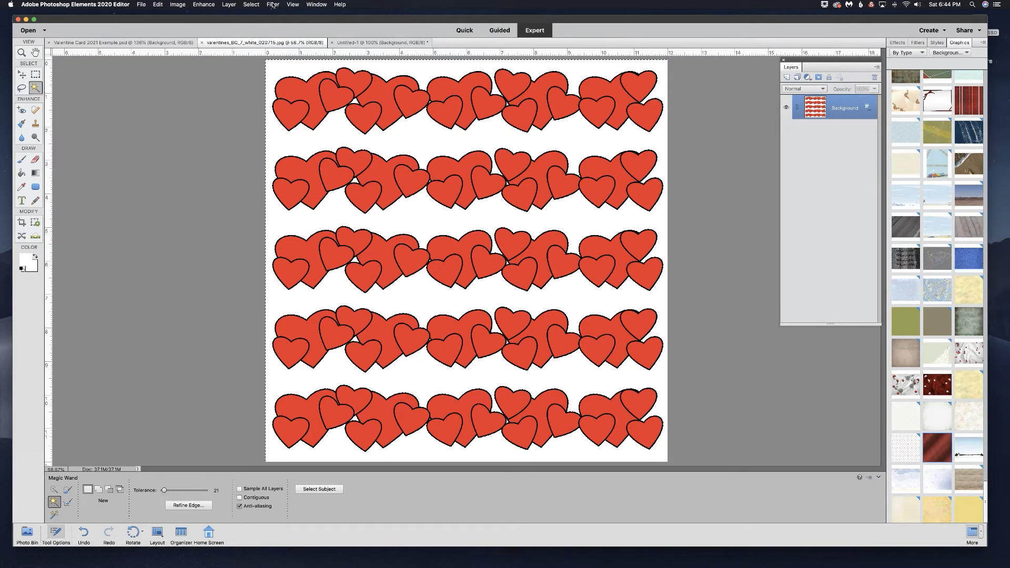
click(254, 5)
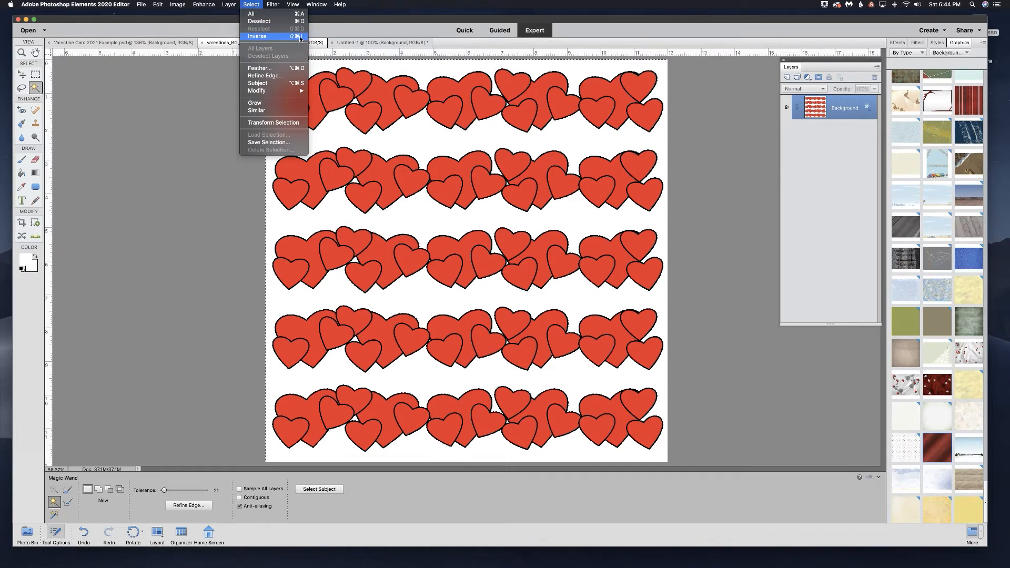
click(272, 37)
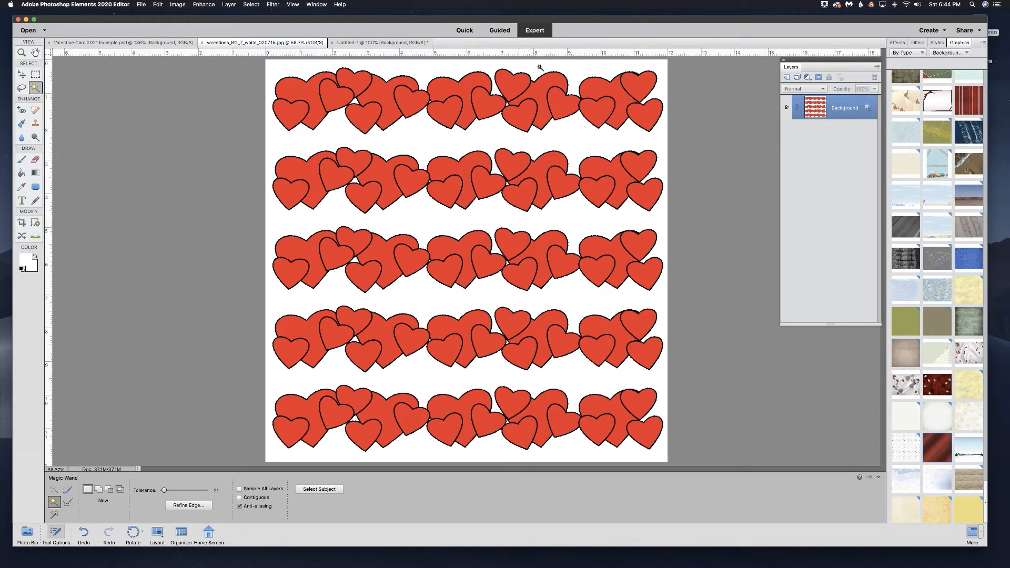
- Subtract the lower four rows from the selection with the Rectangular Marquee, keeping only the top row of hearts
click(35, 75)
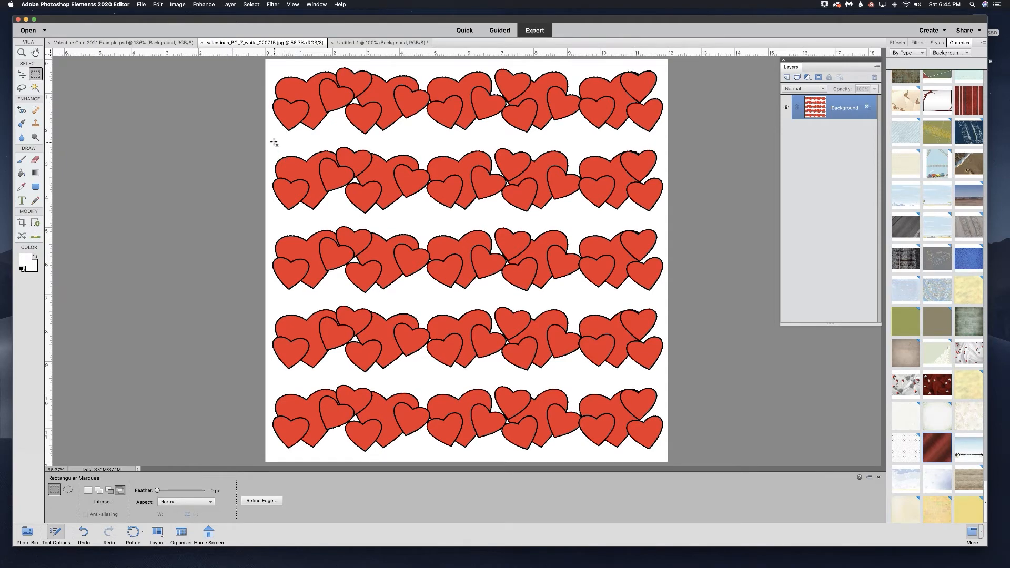
key(alt)
key(shift+alt)
key(alt)
drag(269, 142, 515, 338)
drag(555, 381, 681, 462)
- Move the selected hearts row into the Untitled-1 document, placing it along the bottom of the card
click(21, 75)
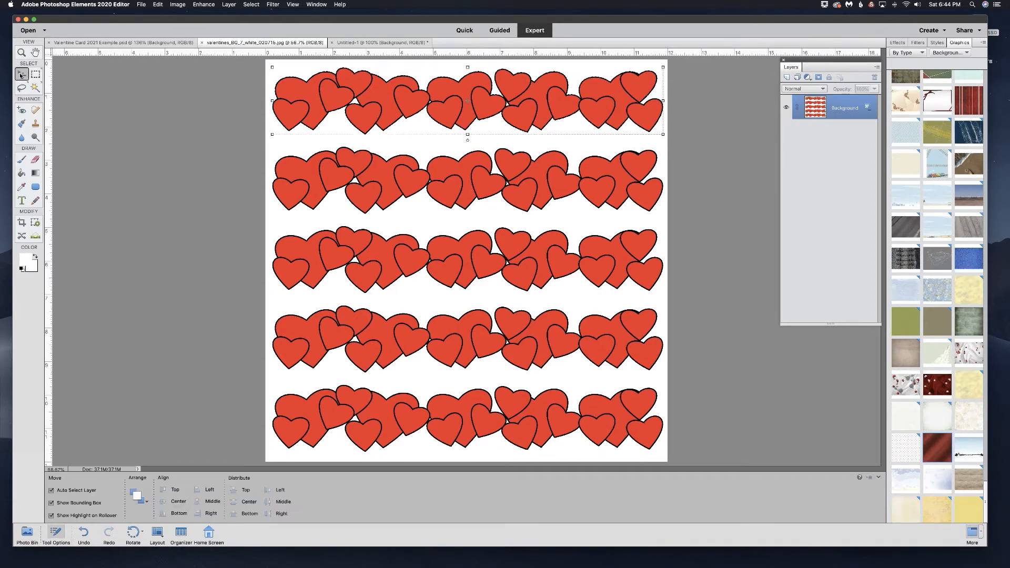
key(super+d)
drag(389, 95, 382, 45)
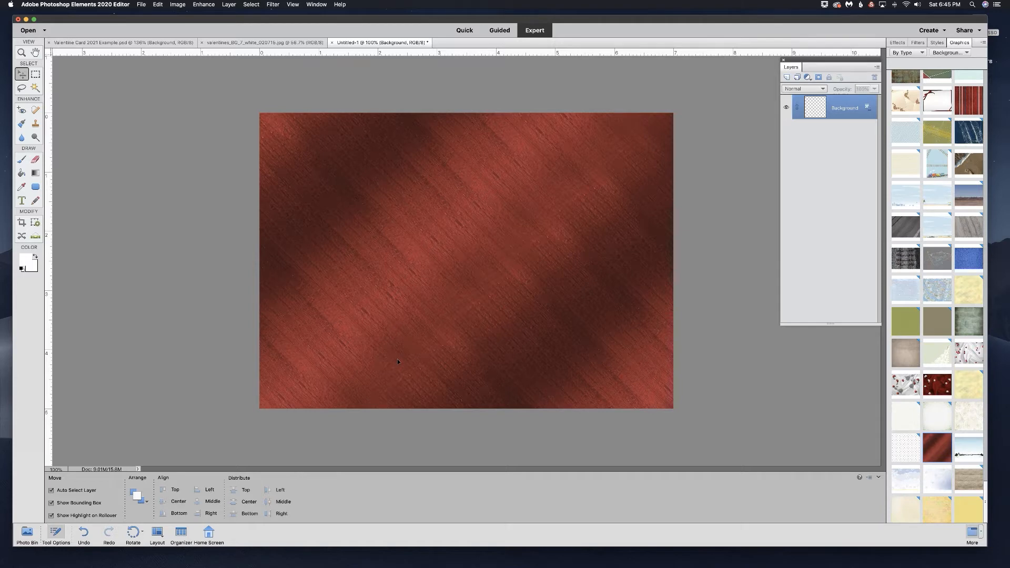
drag(398, 362, 398, 362)
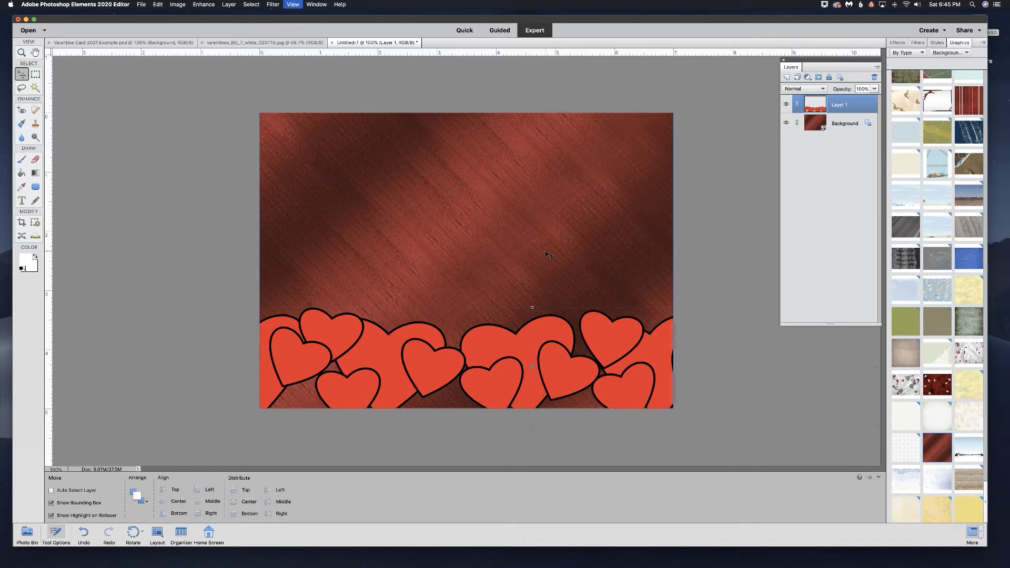
- Scale the hearts row down proportionally to about 27% near the card's bottom edge and apply the transform
key(super+minus)
key(super+minus)
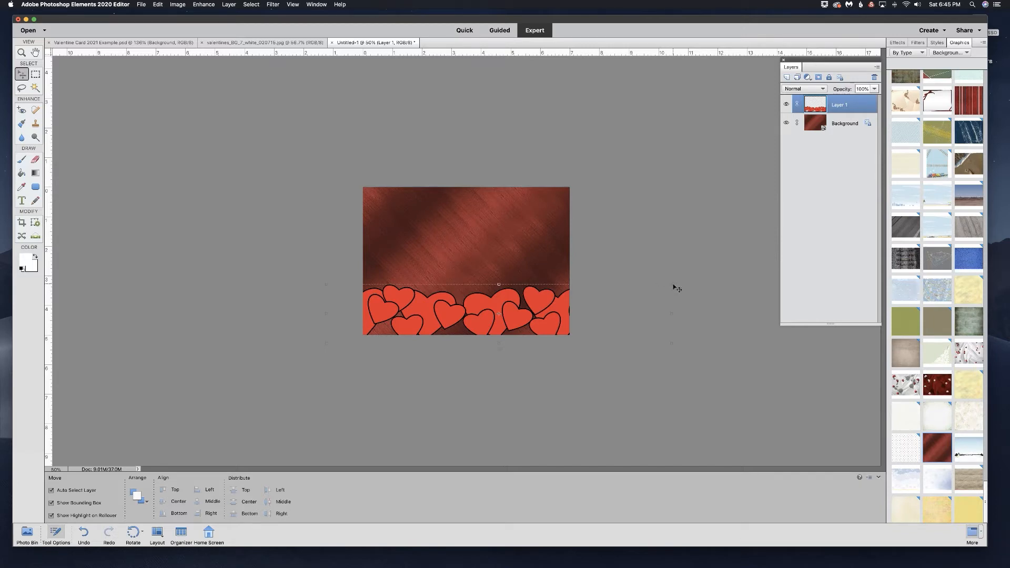
drag(671, 285, 510, 312)
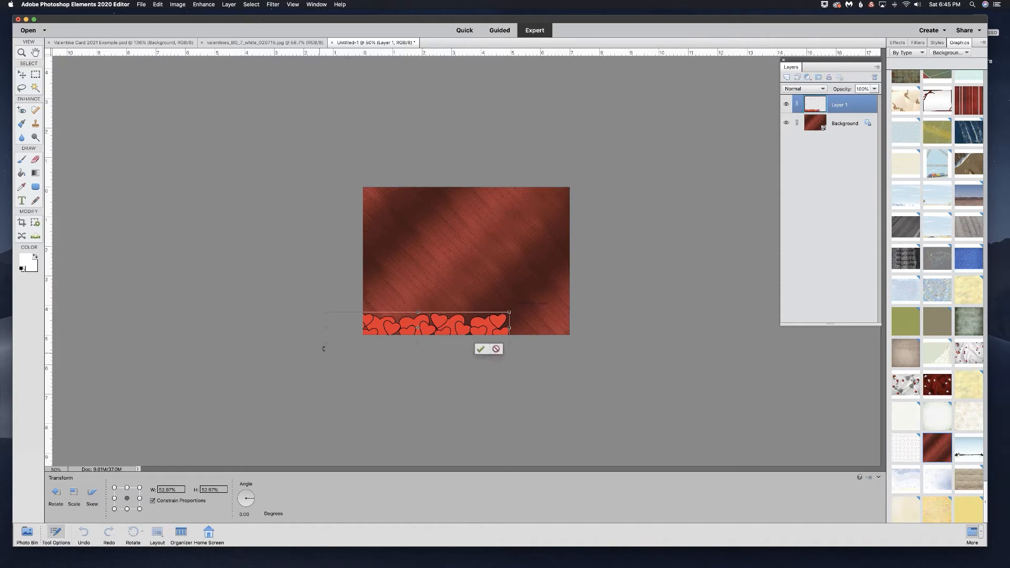
drag(328, 343, 421, 318)
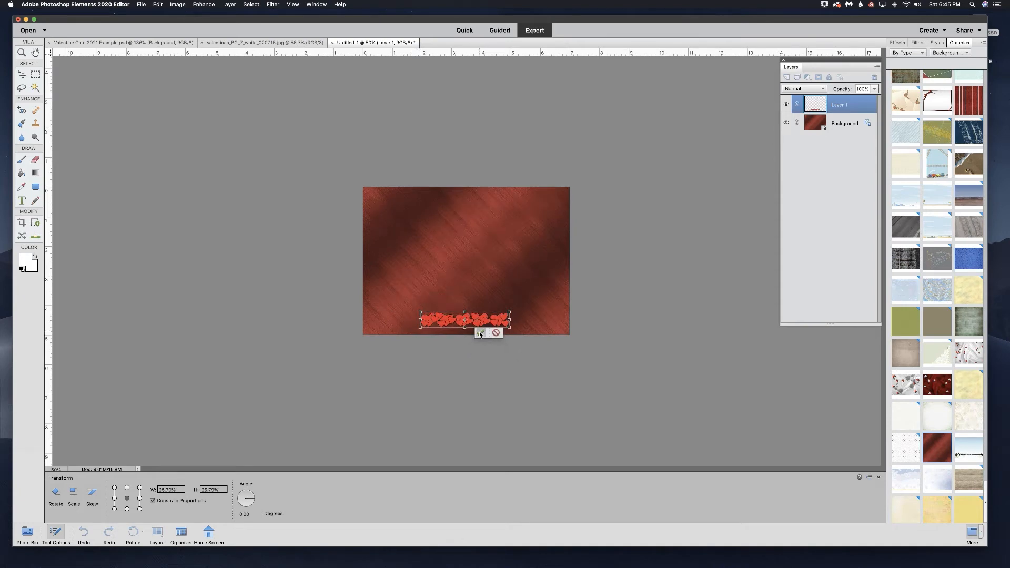
click(481, 333)
- Move the scaled hearts row to the card's left side so its first heart runs slightly past the edge
drag(472, 321, 422, 319)
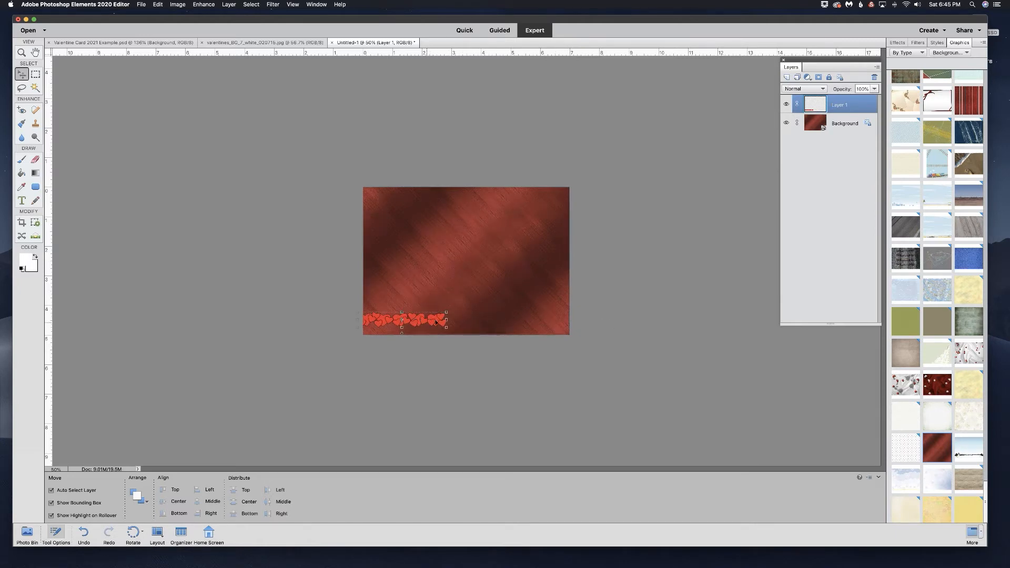
drag(447, 320, 590, 322)
click(576, 333)
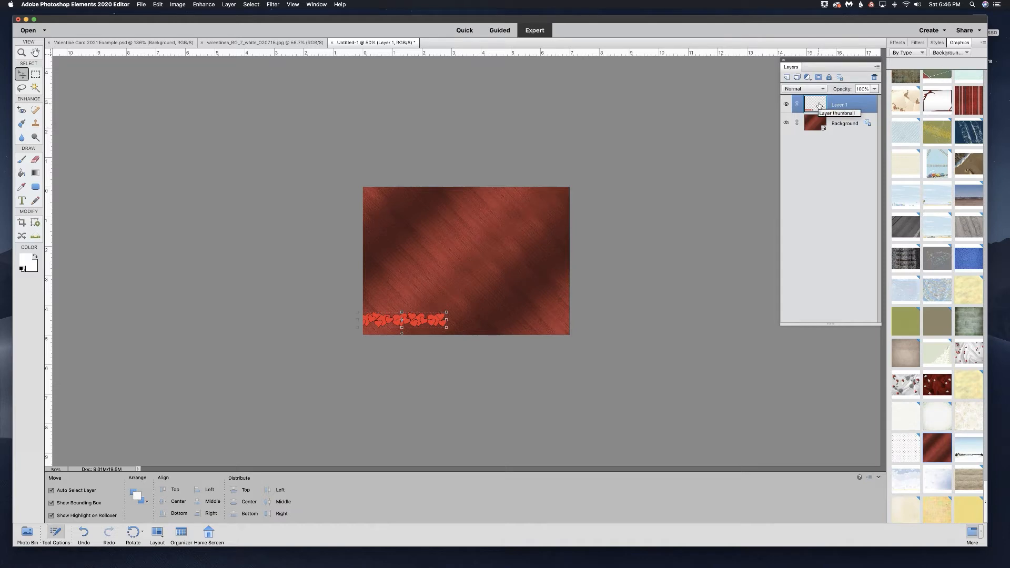
- Duplicate the hearts row layer and move the copy about 2.4 inches to the right in line with the original
key(super)
key(super+j)
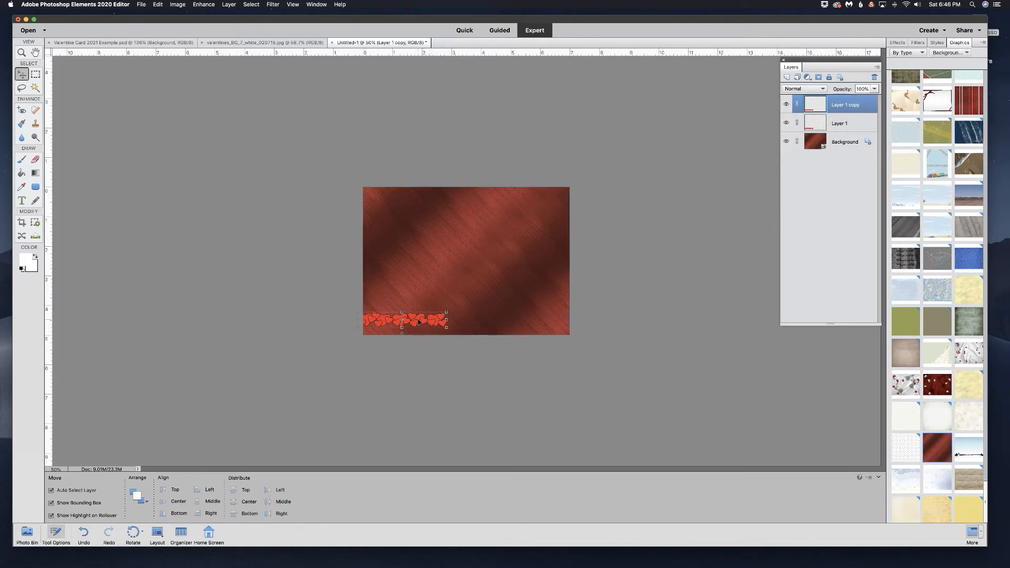
drag(432, 322, 489, 324)
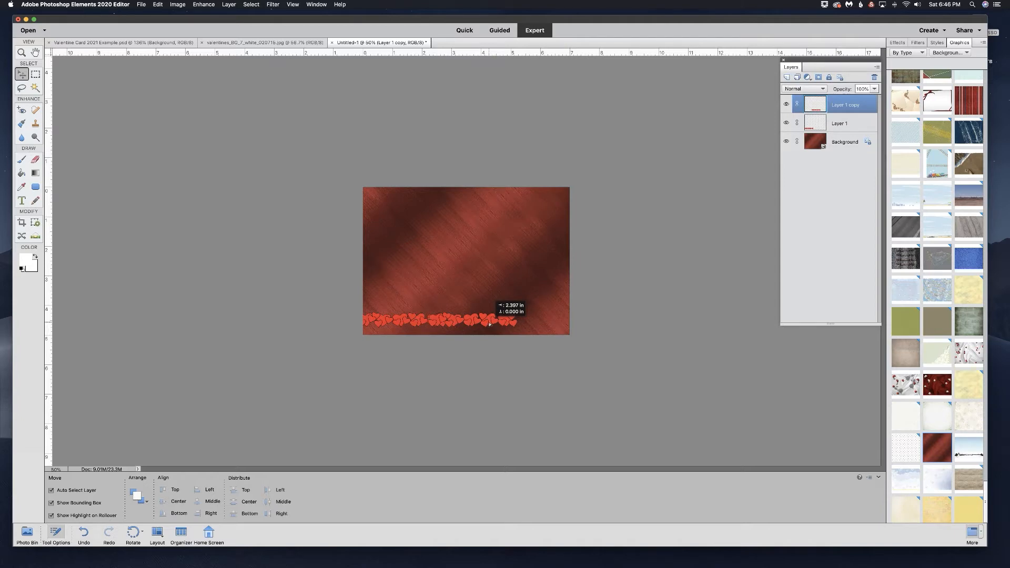
drag(490, 324, 490, 323)
- Nudge the duplicate hearts row left until its first hearts overlap the end of the original row at the seam
key(super+equal)
key(super+equal)
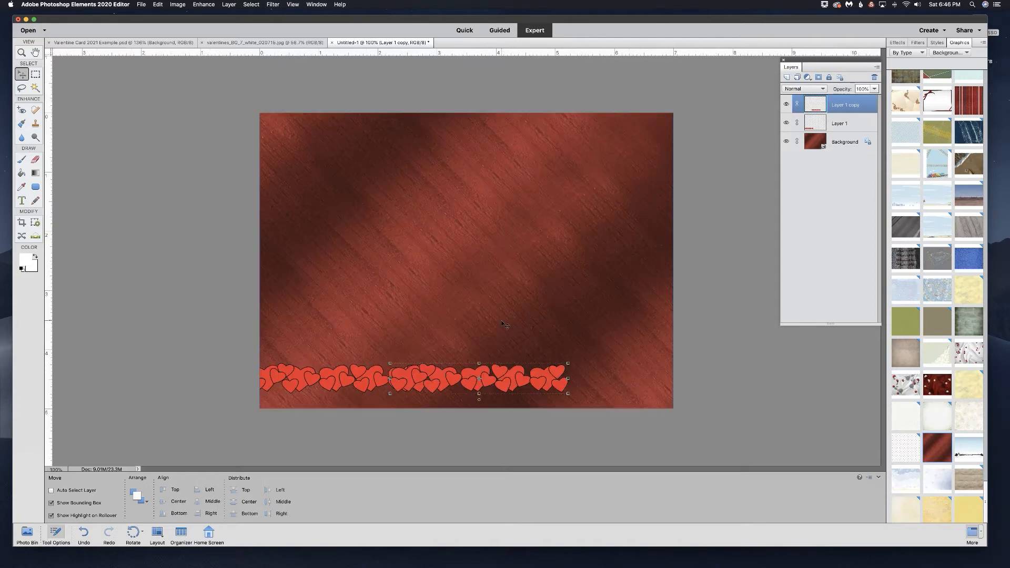
key(super+equal)
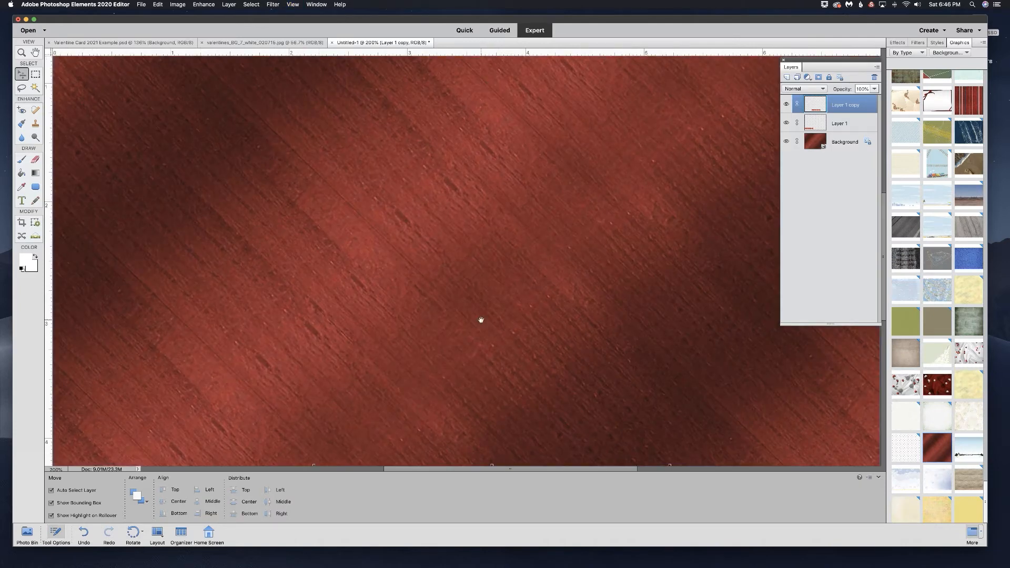
drag(449, 275, 462, 237)
drag(479, 192, 526, 81)
drag(419, 284, 428, 271)
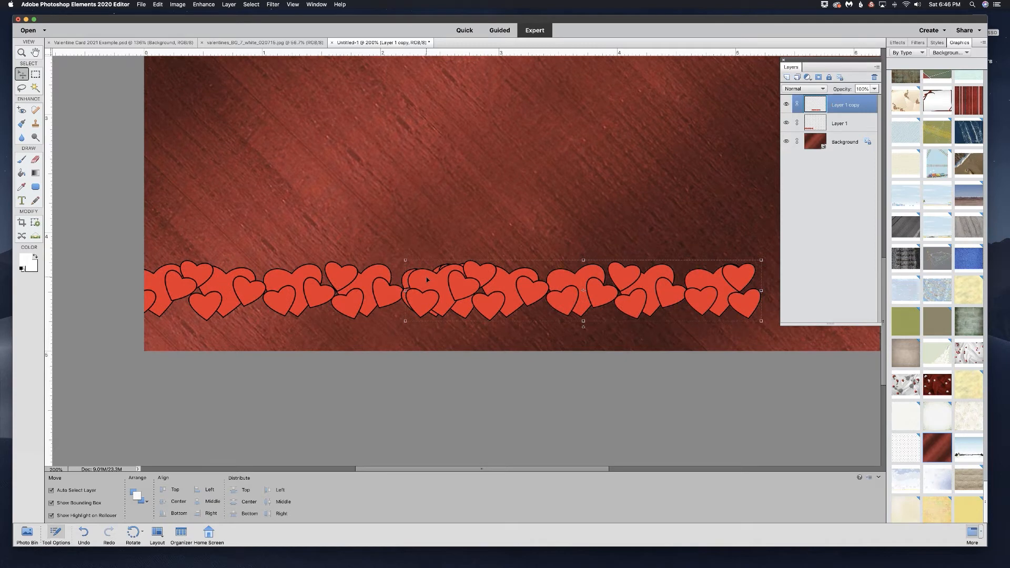
key(Left)
key(Left)
key(Left)
key(Left)
key(Left)
key(Left)
key(Left)
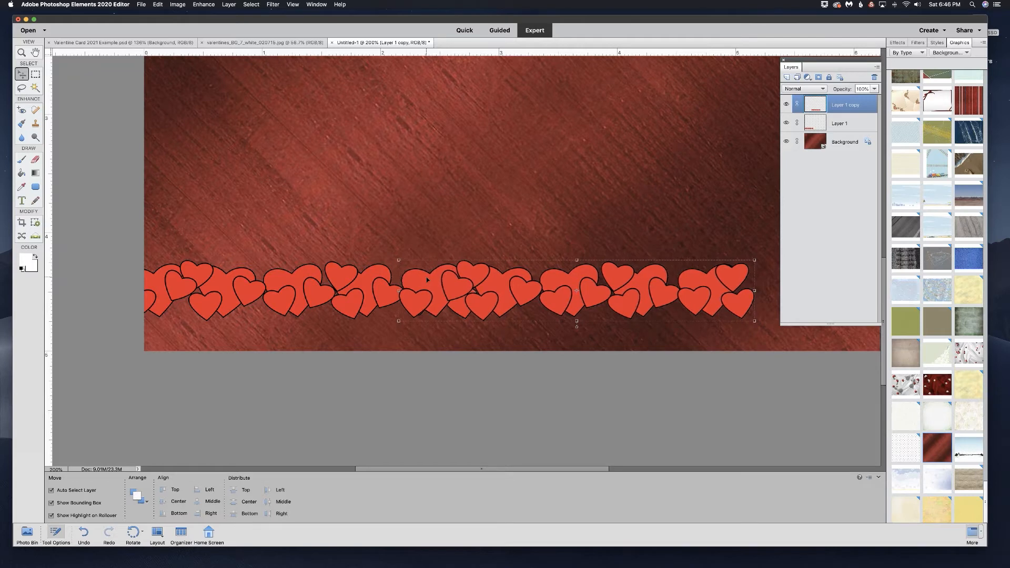
key(Left)
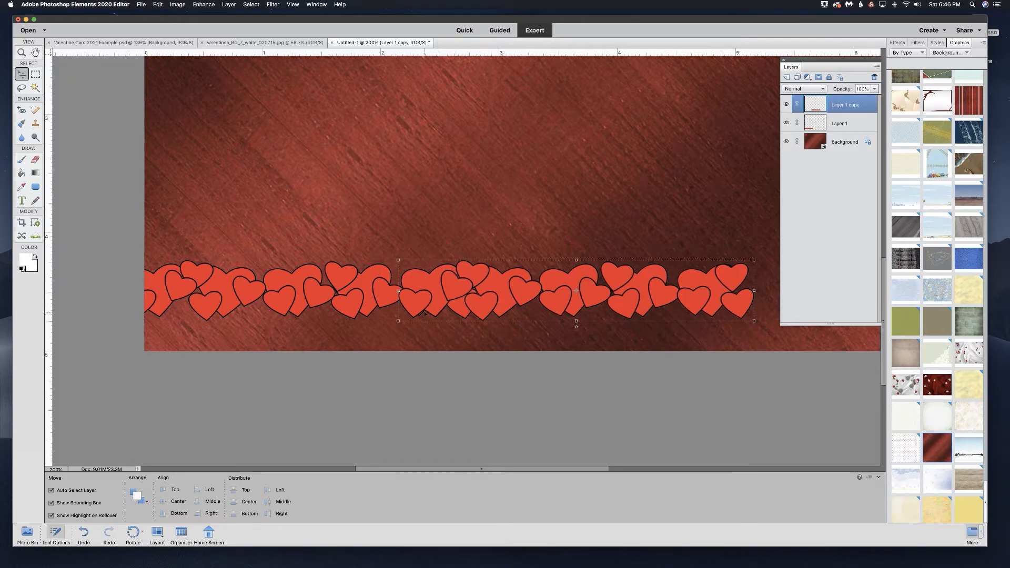
- Toggle the visibility of the duplicate hearts row to examine how it overlaps the original row
click(786, 105)
click(786, 105)
click(786, 105)
click(786, 104)
- Erase the overlapping end hearts on Layer 1 at the seam, then select the Layer 1 copy
click(34, 160)
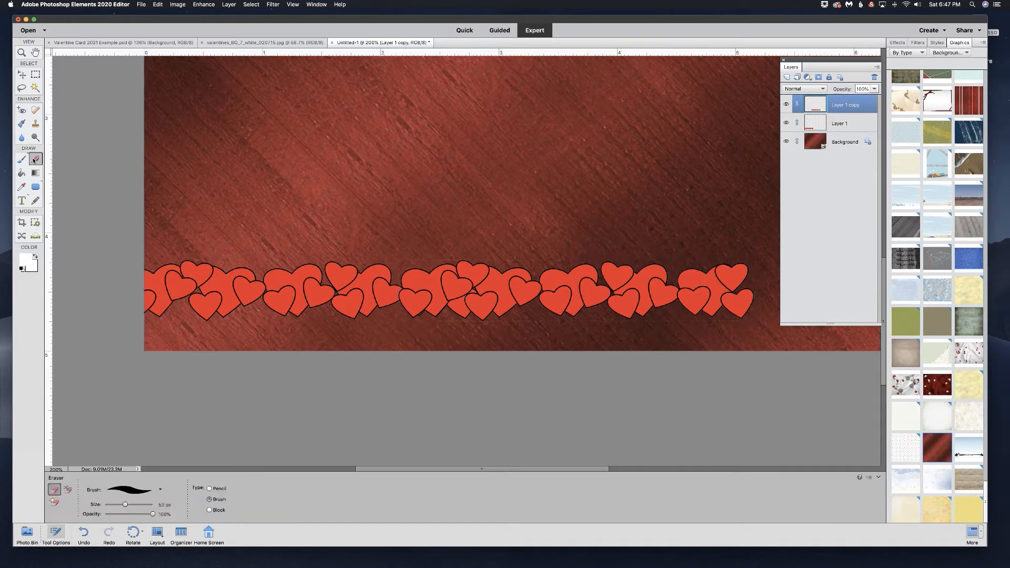
click(820, 123)
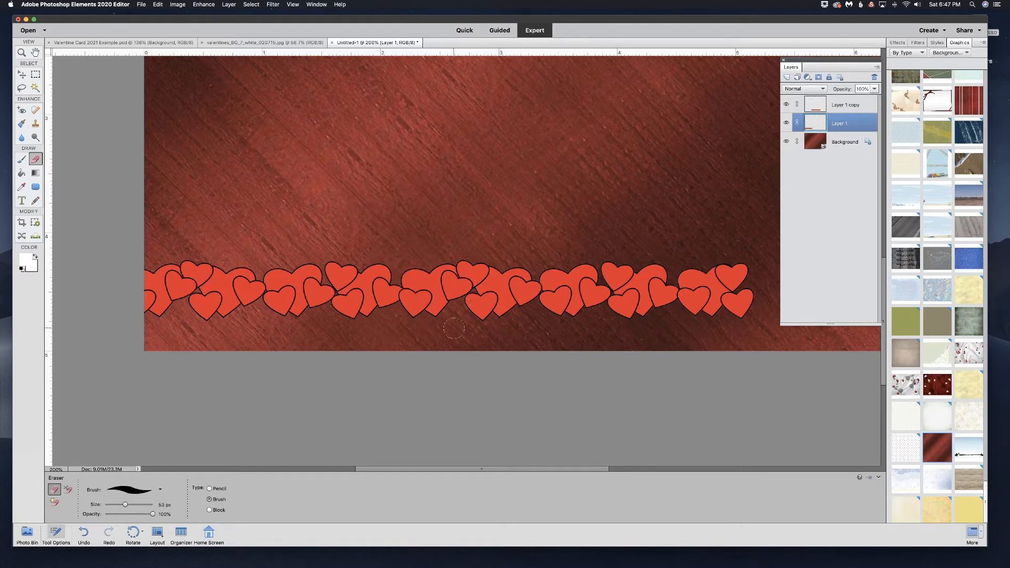
click(815, 108)
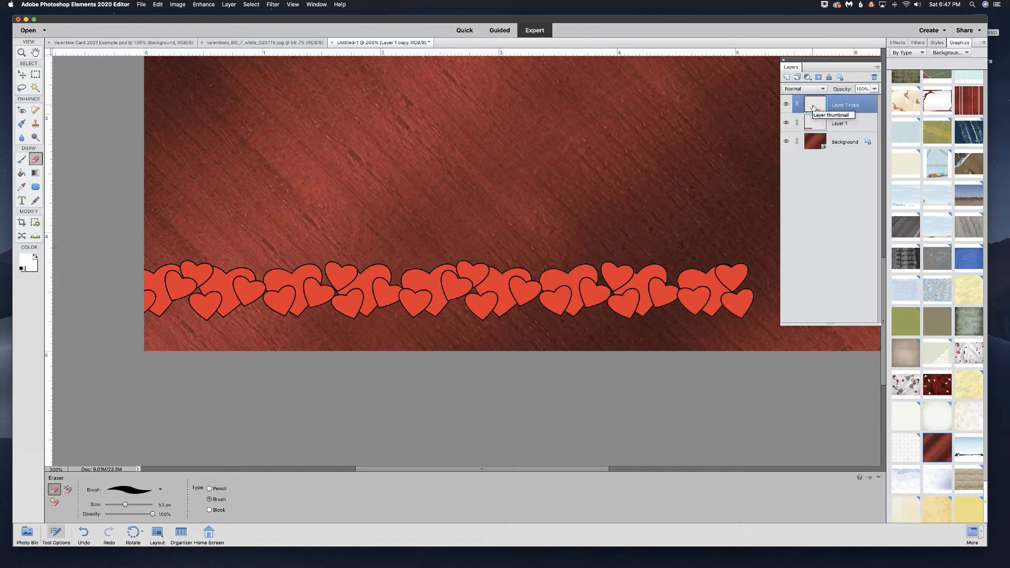
- Duplicate the Layer 1 copy hearts row and move the new copy about 2.3 inches right to extend the row past the card's right edge
key(super+0)
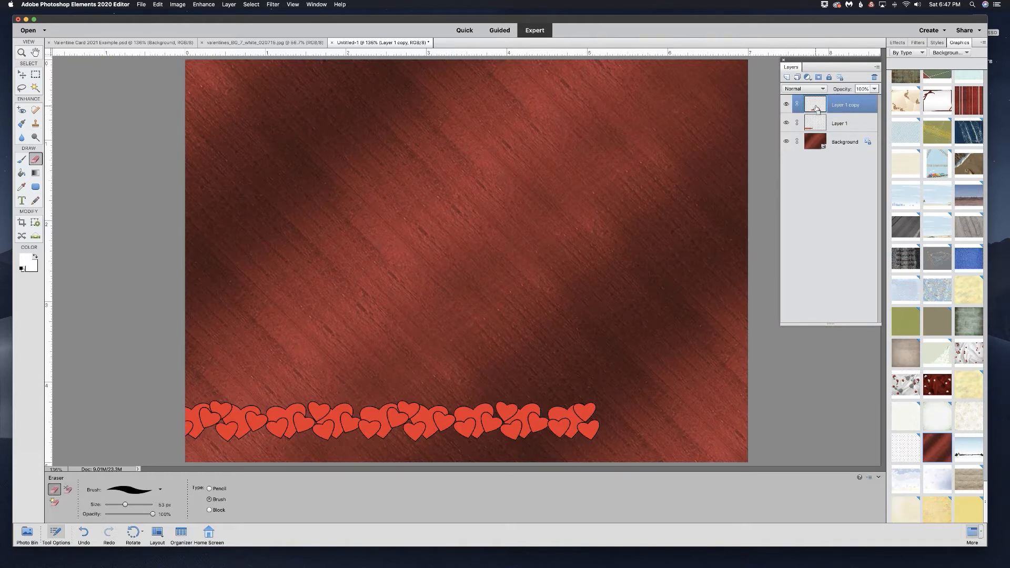
key(super+j)
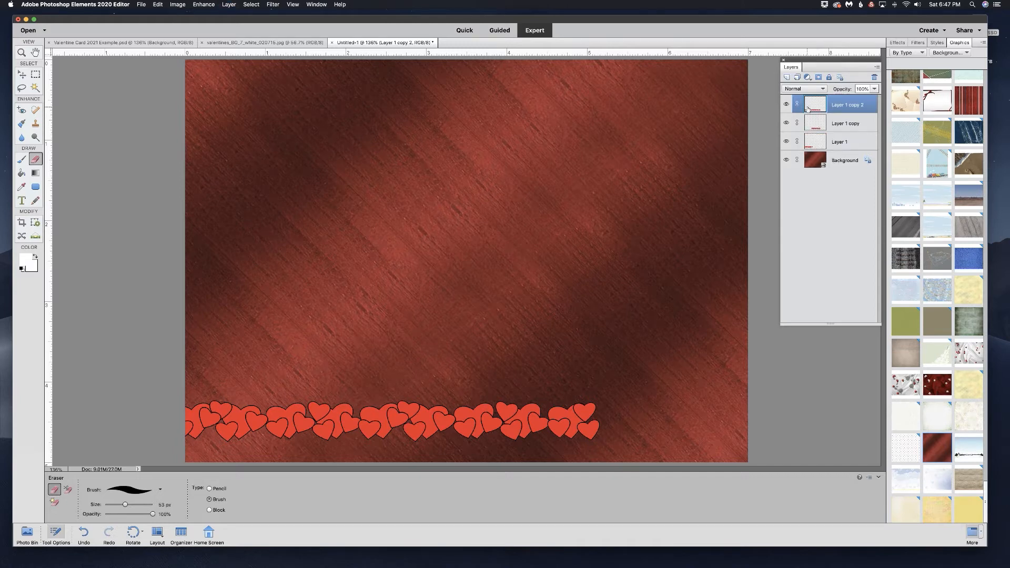
click(21, 75)
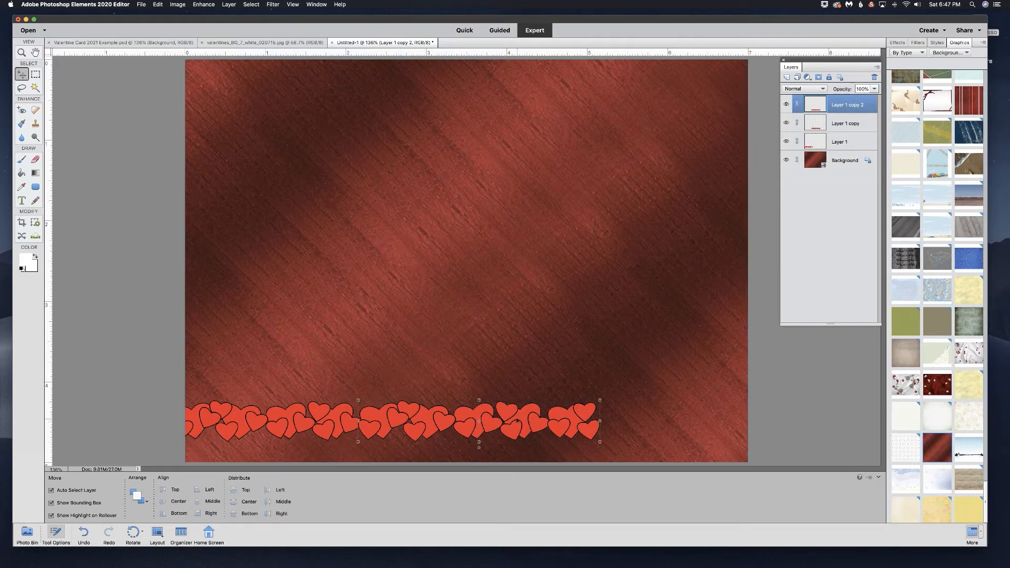
drag(543, 421, 704, 418)
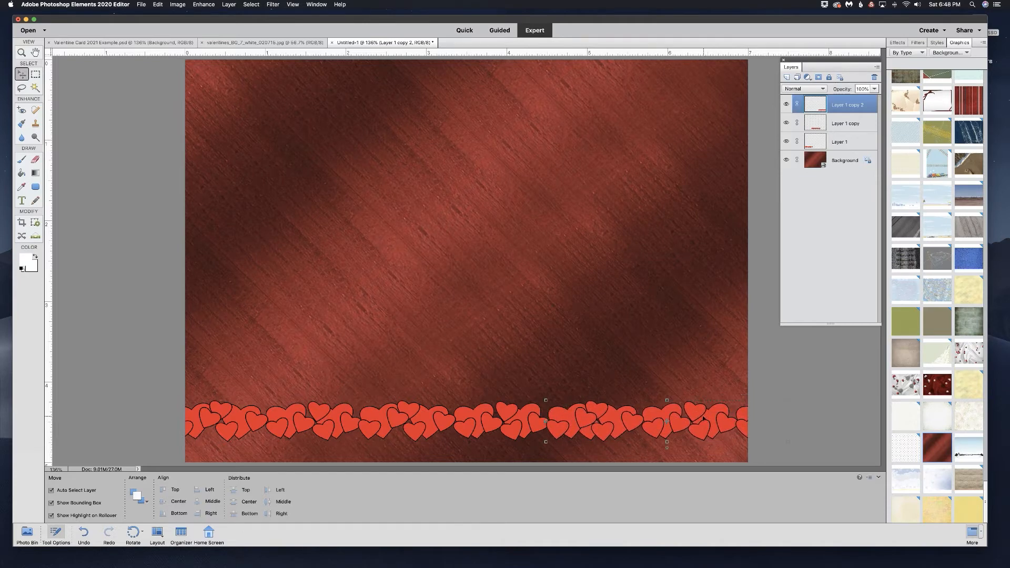
- Erase the overlapping end heart on Layer 1 copy at the seam with the newest hearts row
key(super+equal)
key(super+equal)
key(super+equal)
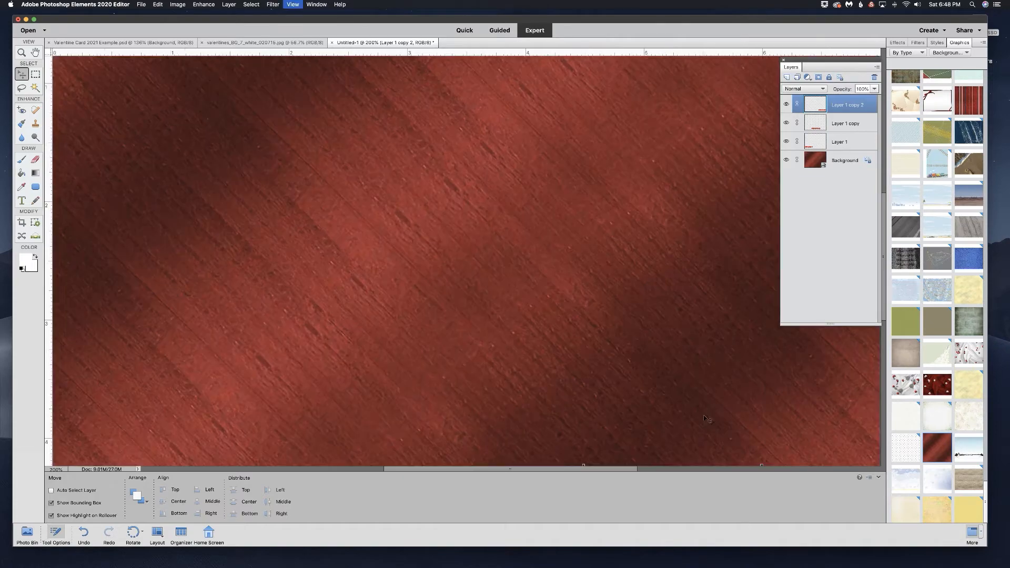
key(super+equal)
key(super+minus)
drag(654, 397, 532, 239)
drag(623, 426, 532, 318)
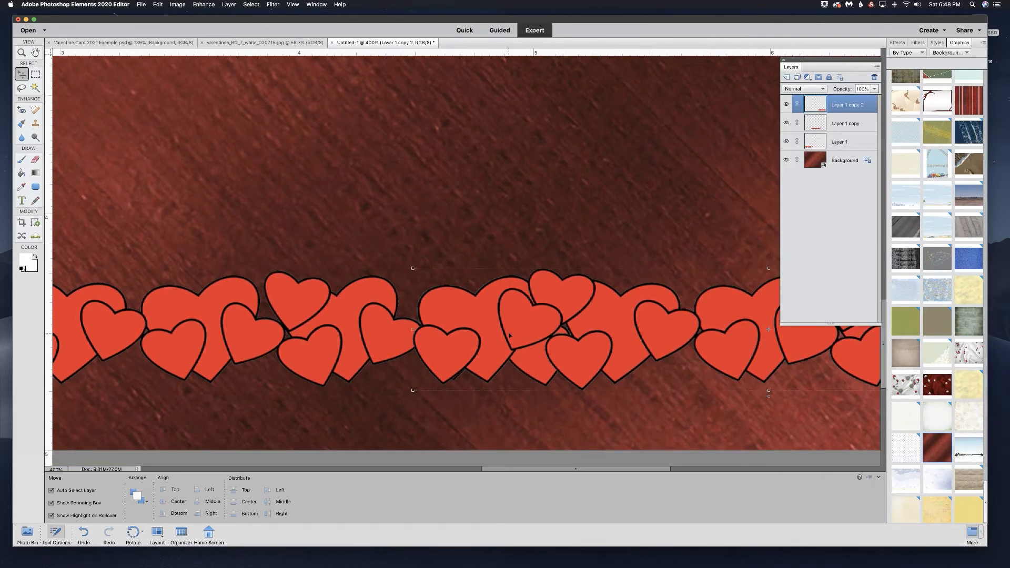
click(37, 159)
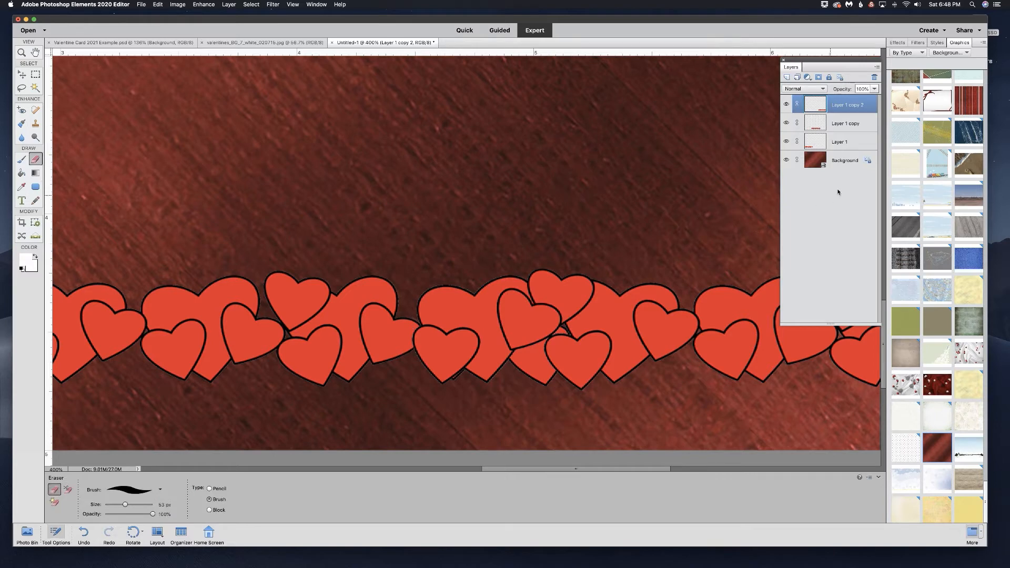
click(815, 125)
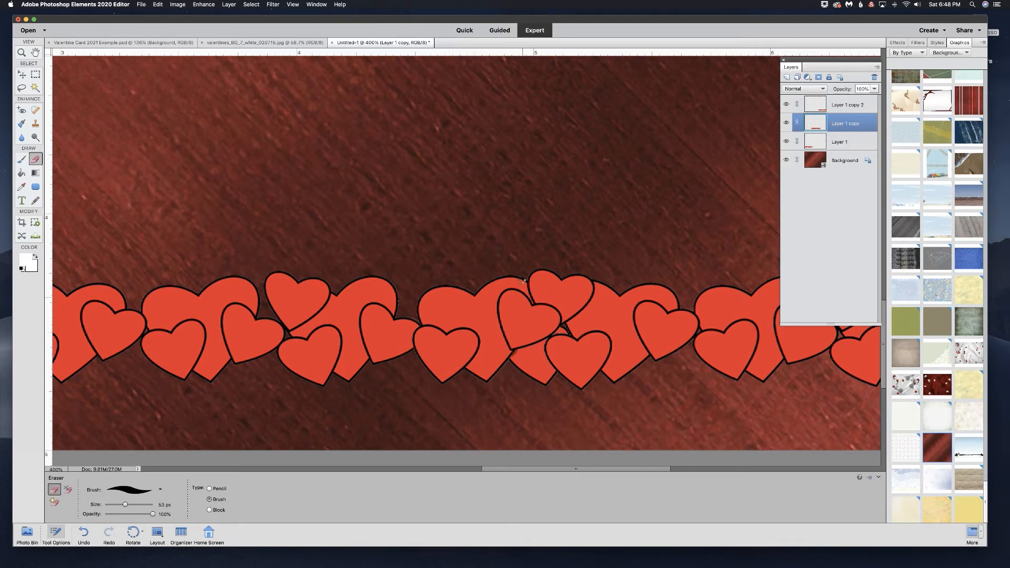
mouse_move(516, 336)
mouse_down()
mouse_move(502, 377)
mouse_move(558, 314)
mouse_move(514, 387)
mouse_move(564, 340)
mouse_move(550, 377)
mouse_up()
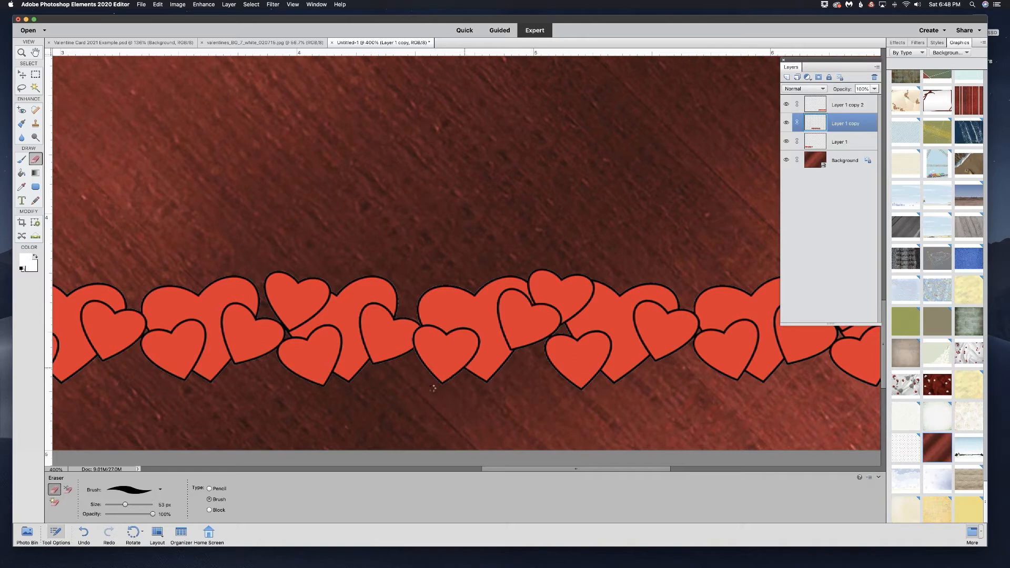
key(super+0)
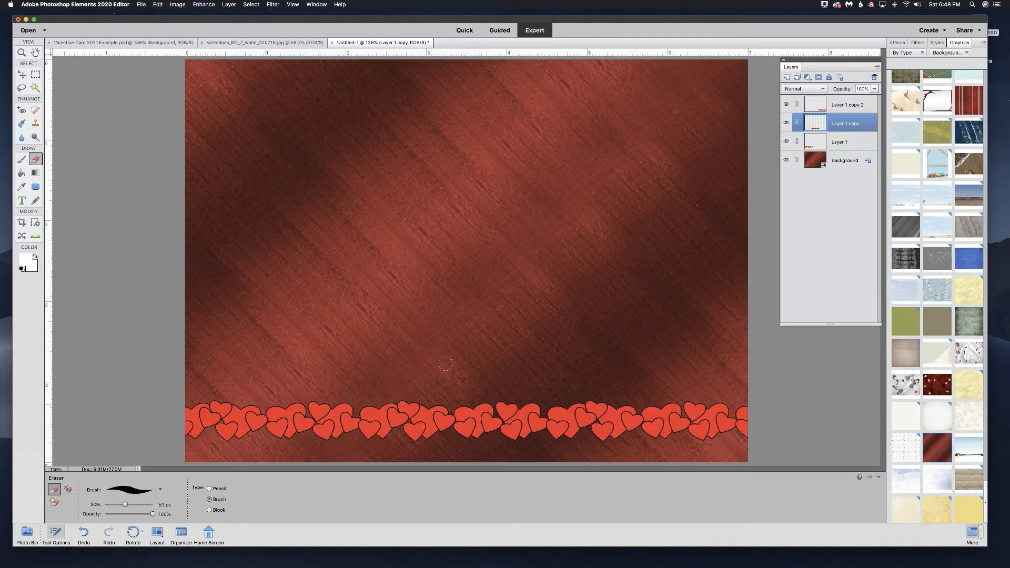
- Merge Layer 1, Layer 1 copy and Layer 1 copy 2 into a single hearts row layer
click(813, 105)
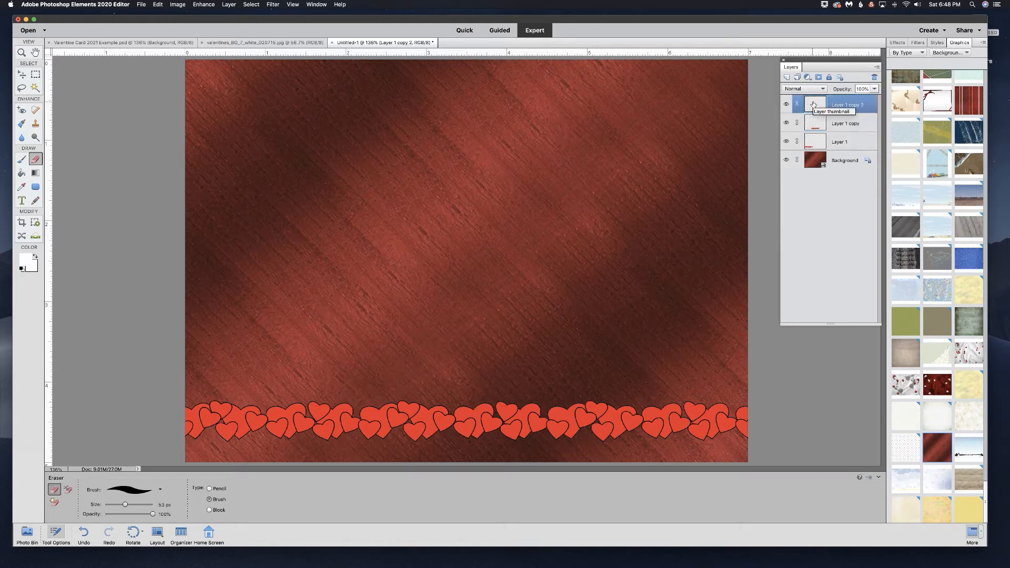
shift+click(818, 142)
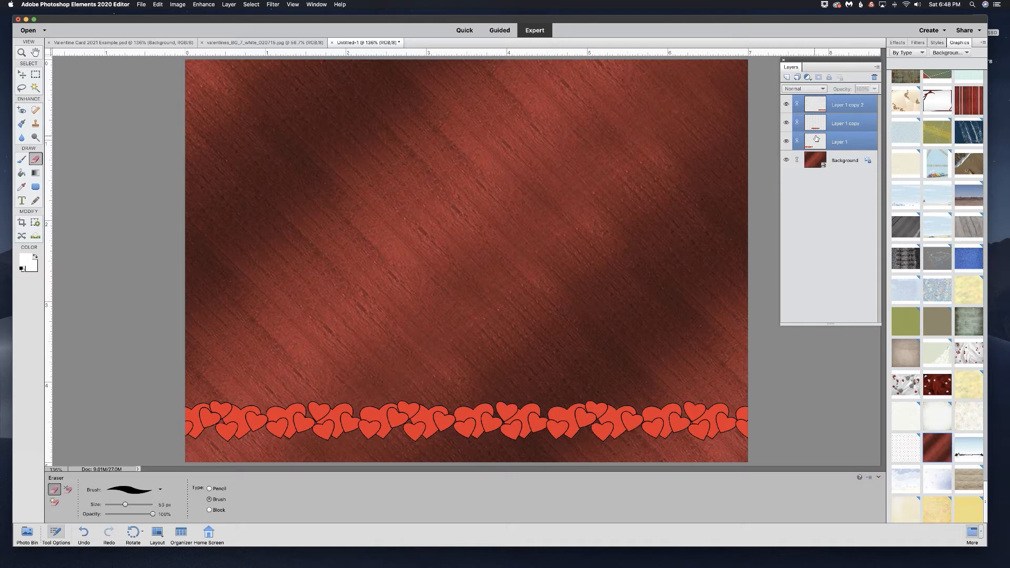
click(876, 68)
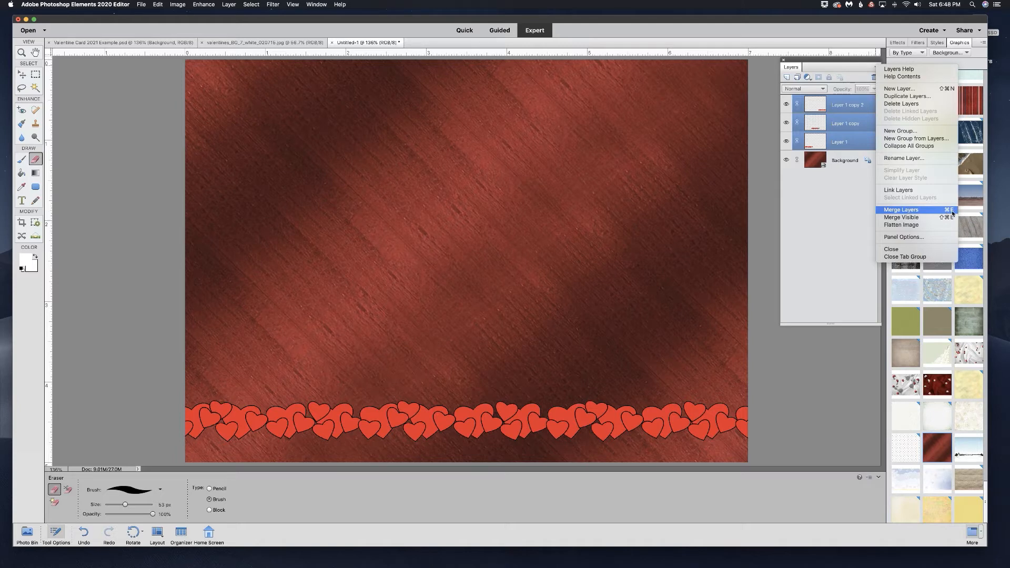
click(893, 211)
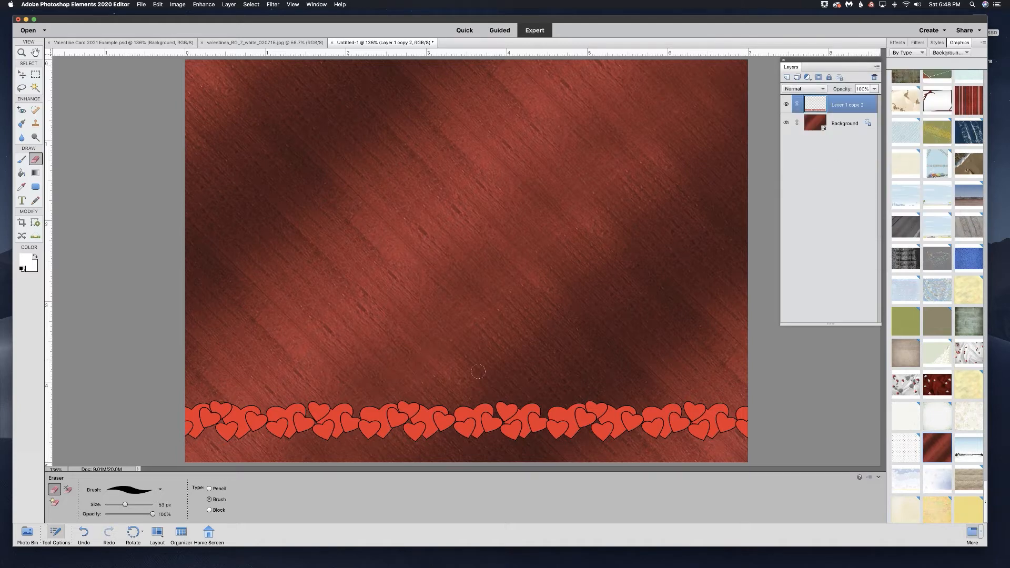
- Shift the merged hearts row slightly left and up, then duplicate it and move the copy up near the card's upper edge
click(23, 76)
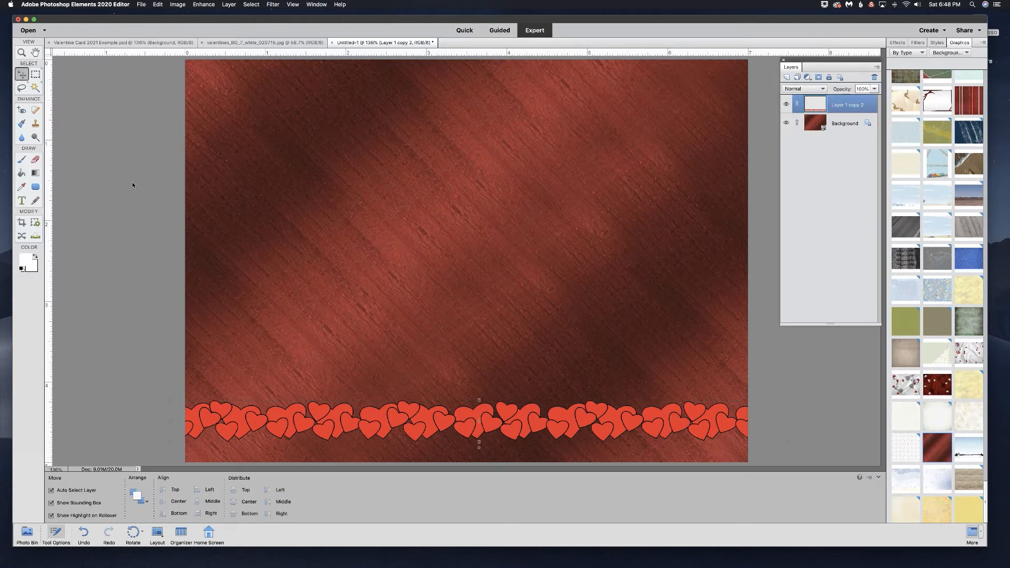
mouse_move(459, 416)
mouse_down()
mouse_move(441, 416)
mouse_move(462, 415)
mouse_up()
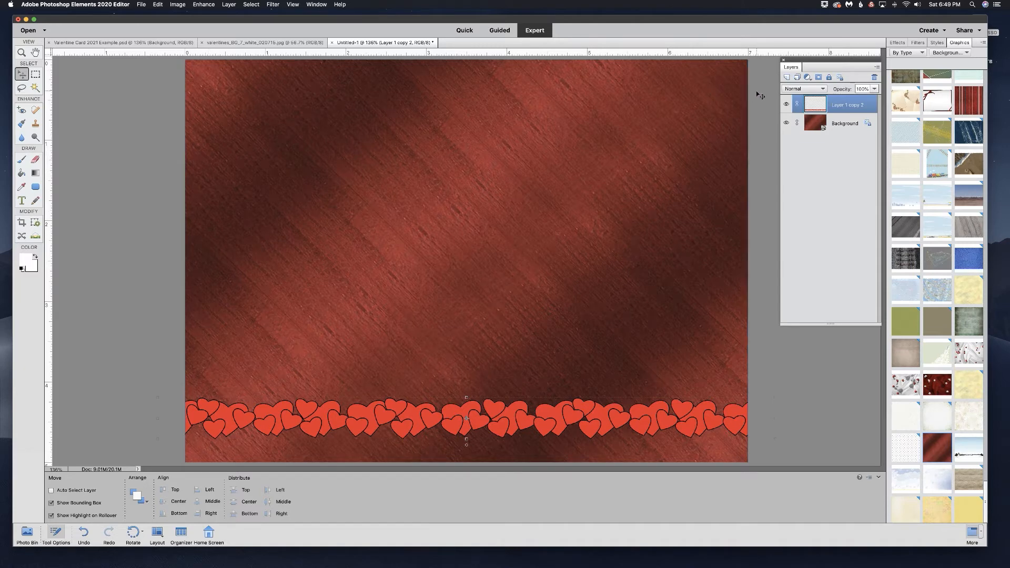
key(super+j)
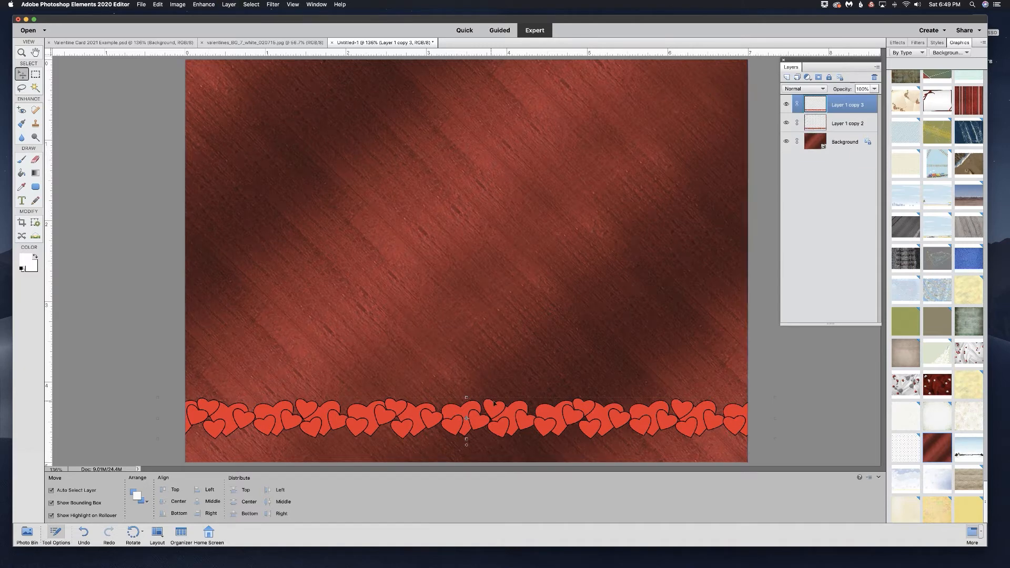
drag(497, 415, 495, 99)
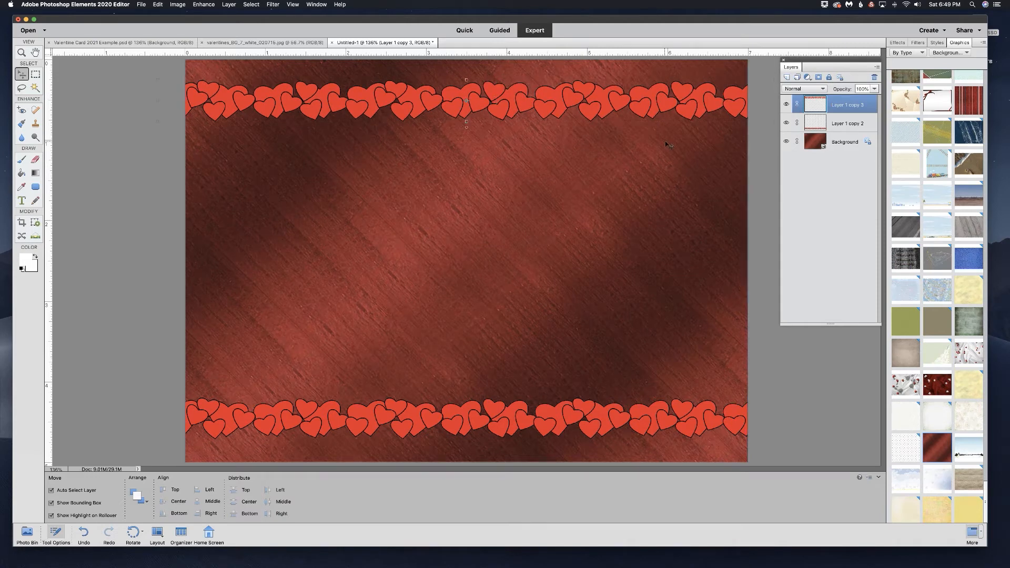
- Add the red Heart 05 outline graphic to the left half of the card between the two hearts rows
click(949, 53)
click(947, 67)
drag(985, 483, 984, 275)
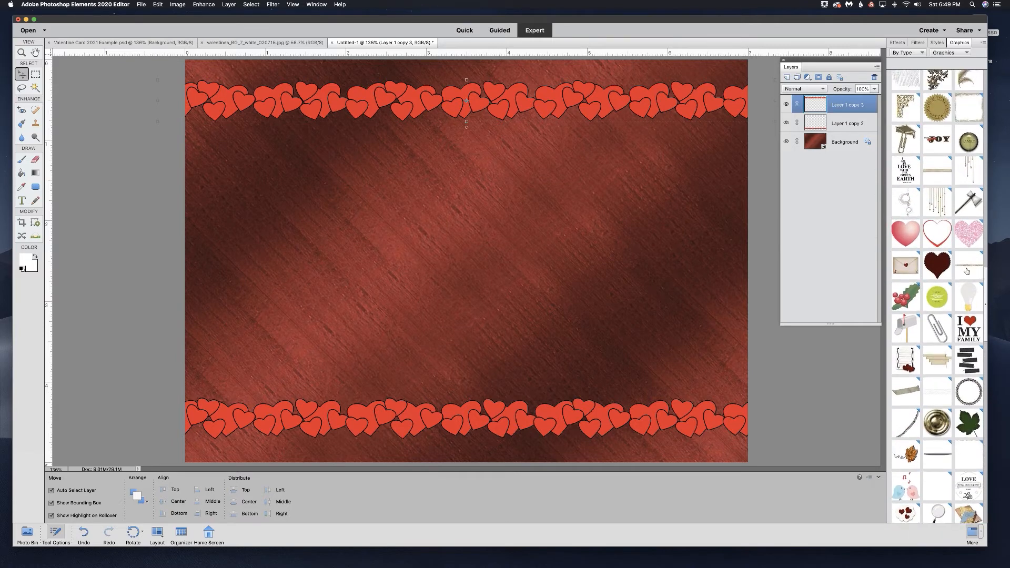
drag(934, 230, 372, 224)
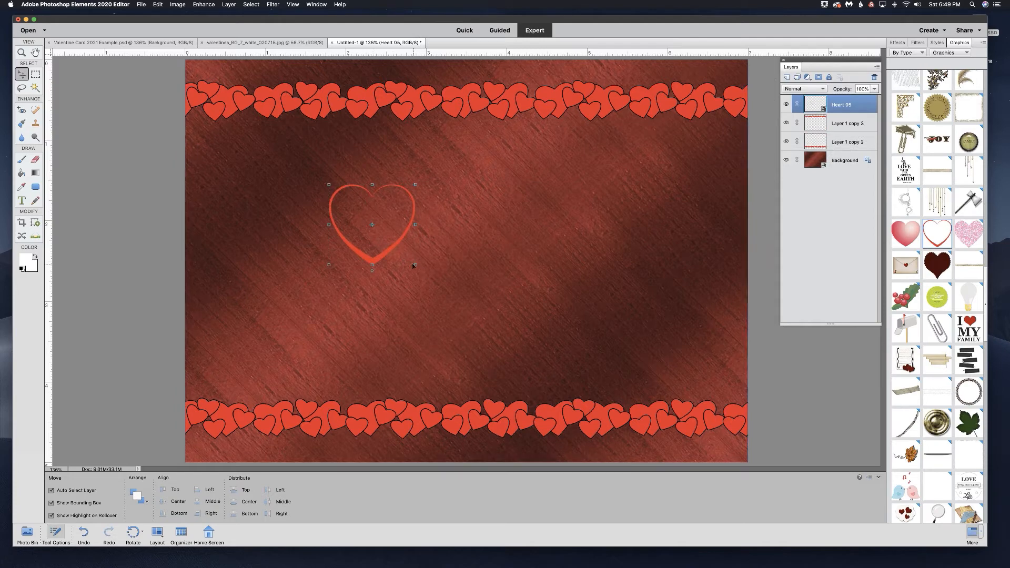
- Enlarge the heart outline to about 264% and rotate it counterclockwise by about 9.7 degrees
drag(415, 264, 514, 356)
drag(329, 184, 280, 153)
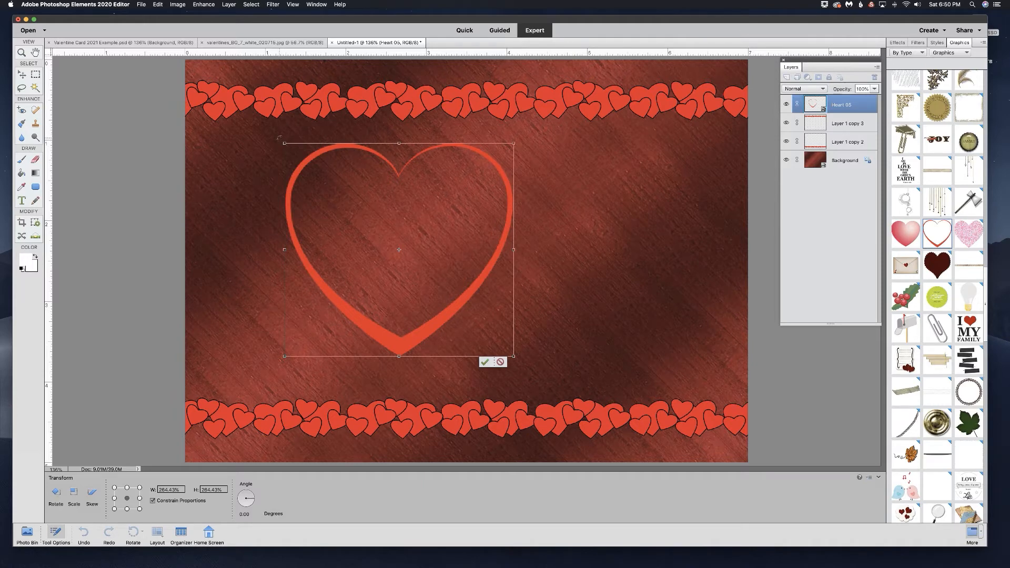
drag(277, 139, 259, 159)
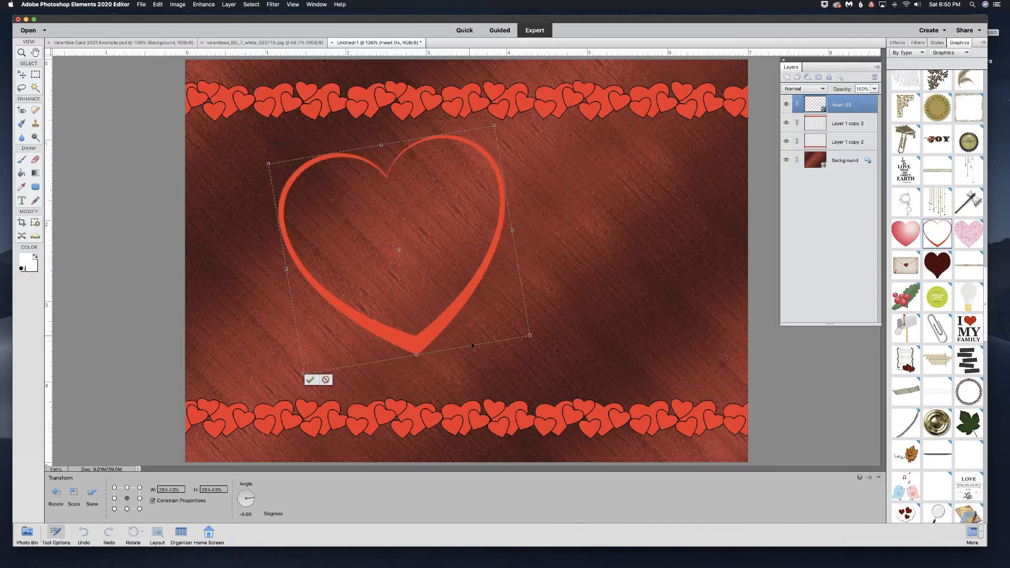
click(311, 379)
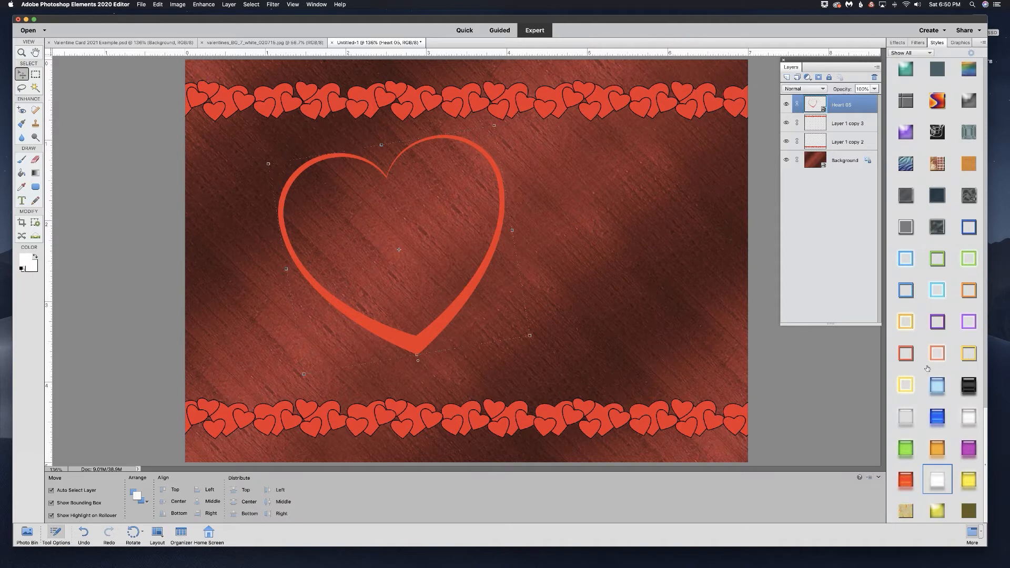
- Apply the glossy white layer style to the Heart 05 outline
click(936, 480)
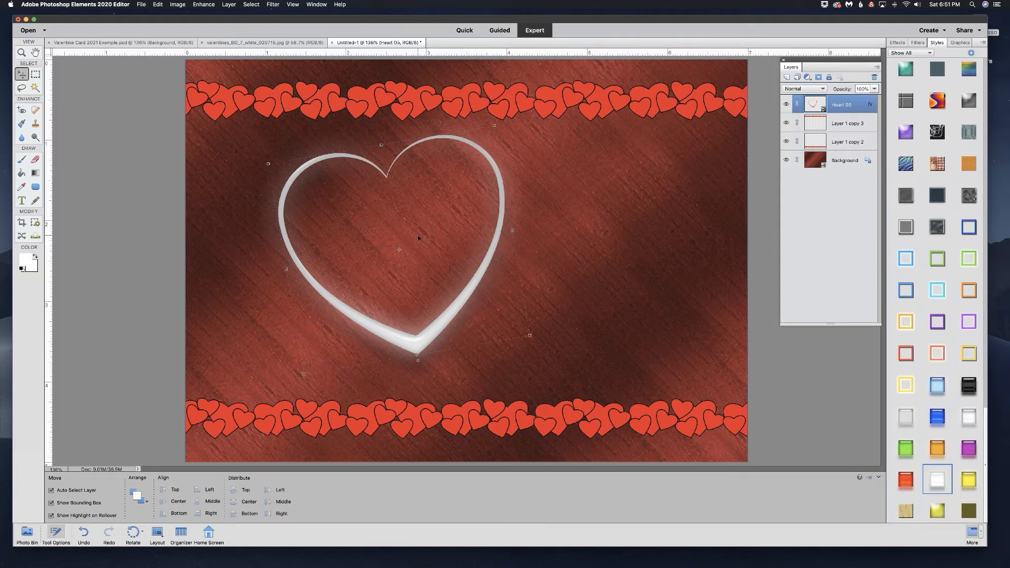
- Select the area inside the heart outline with the Magic Wand and add a new blank layer above Heart 05
click(35, 87)
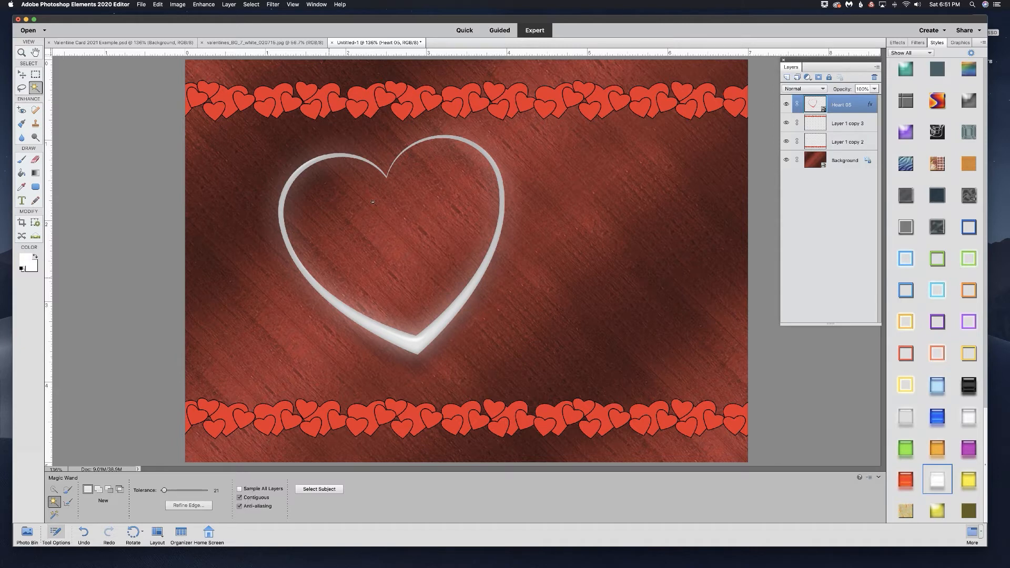
click(386, 221)
click(786, 77)
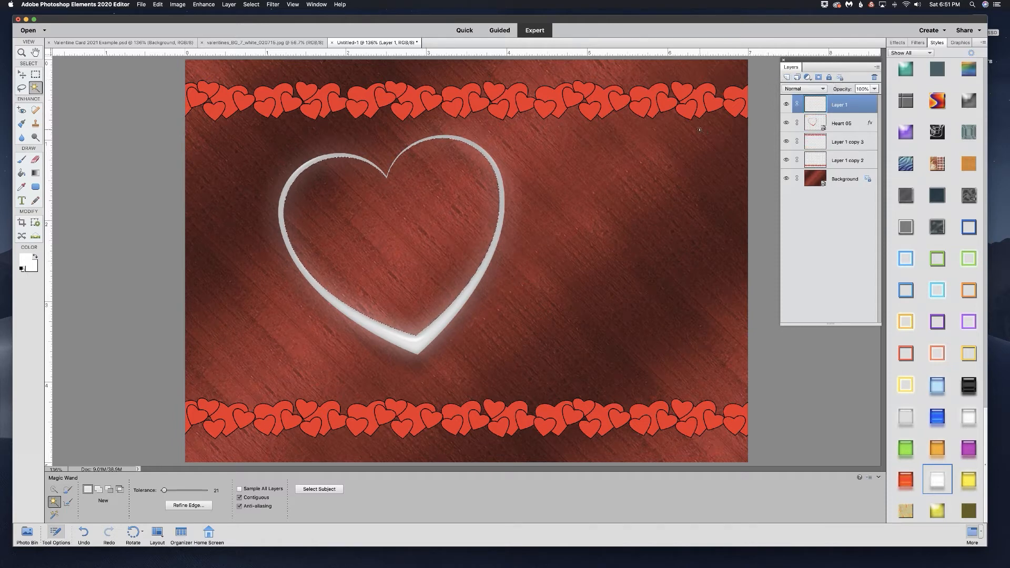
- Fill the heart selection on the new layer with a slightly darker red at 100% opacity in Normal mode, then deselect
key(shift)
key(shift+BackSpace)
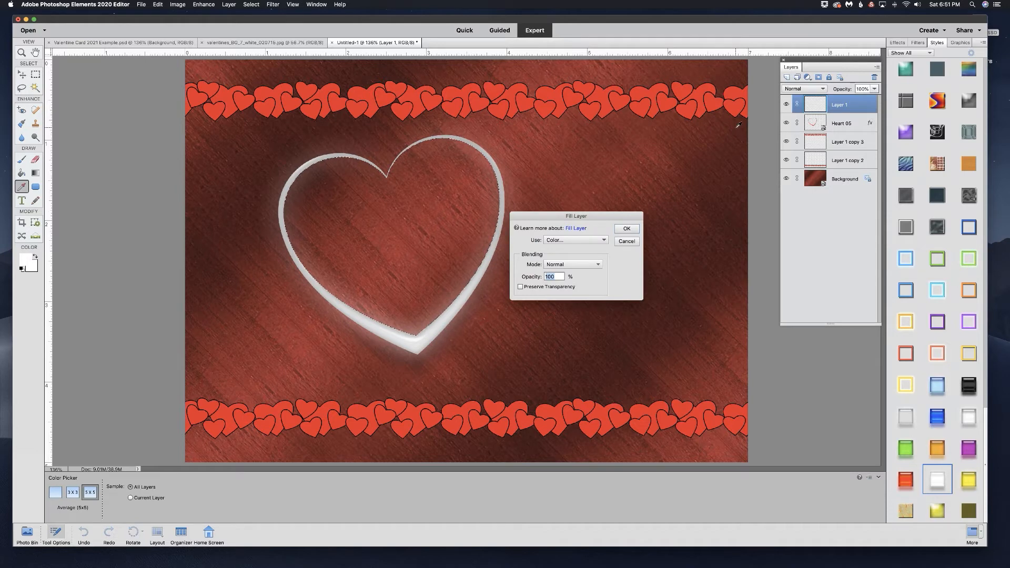
click(579, 240)
click(577, 240)
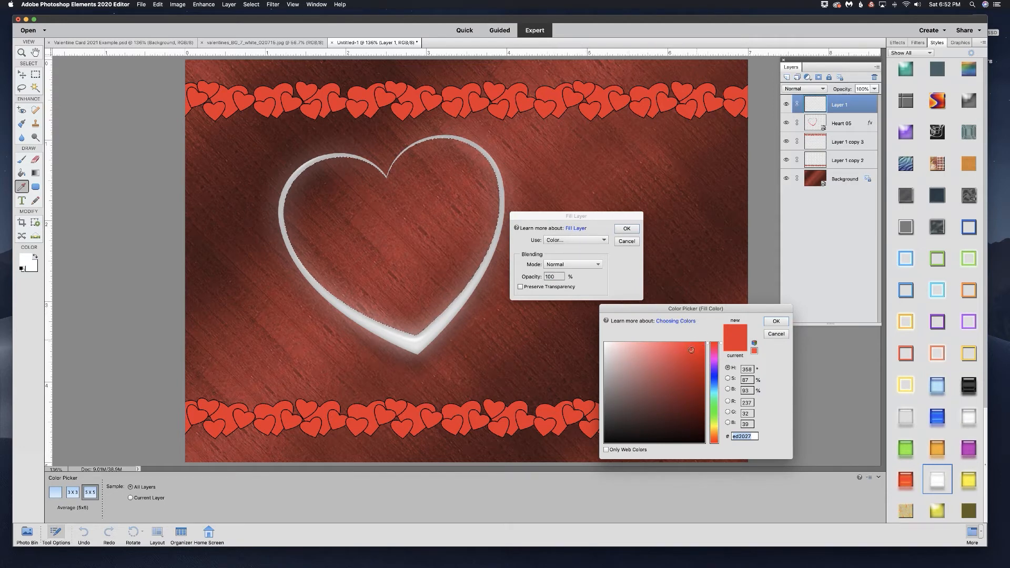
mouse_move(692, 350)
mouse_down()
mouse_move(700, 356)
mouse_move(691, 362)
mouse_up()
click(775, 322)
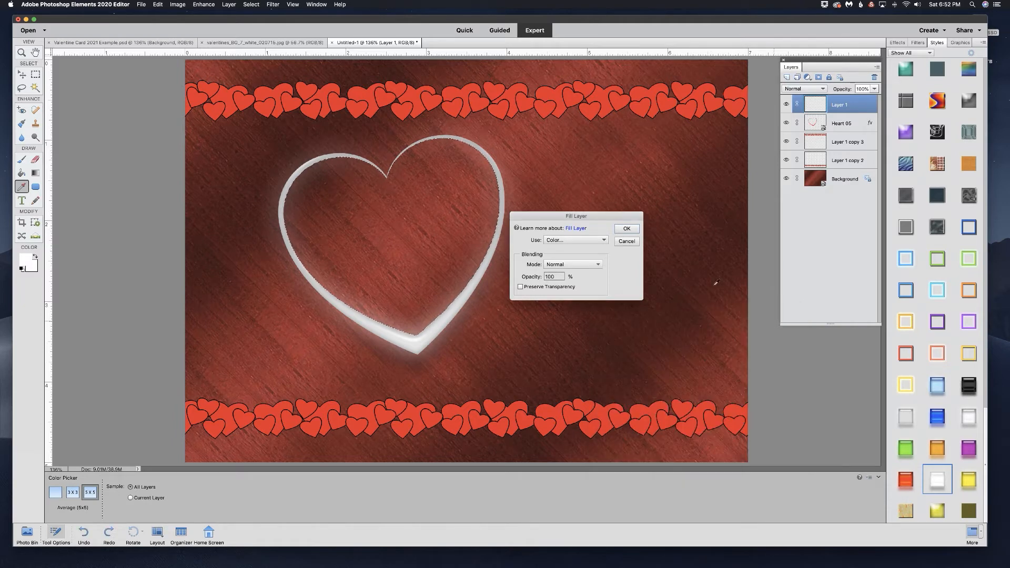
click(625, 228)
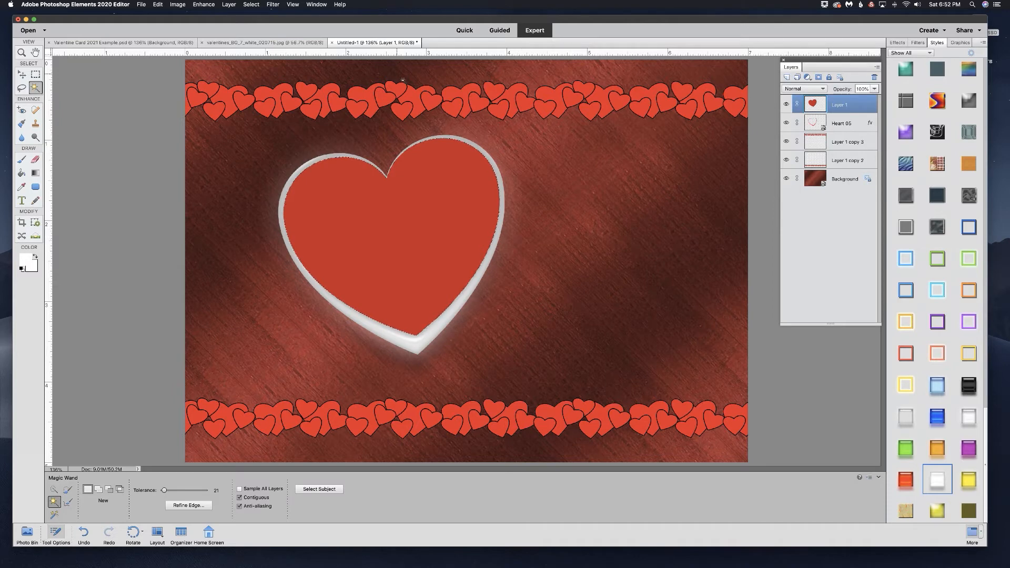
key(super+d)
- Add an inner glow about 78 px in size to the red heart fill on Layer 1
click(227, 5)
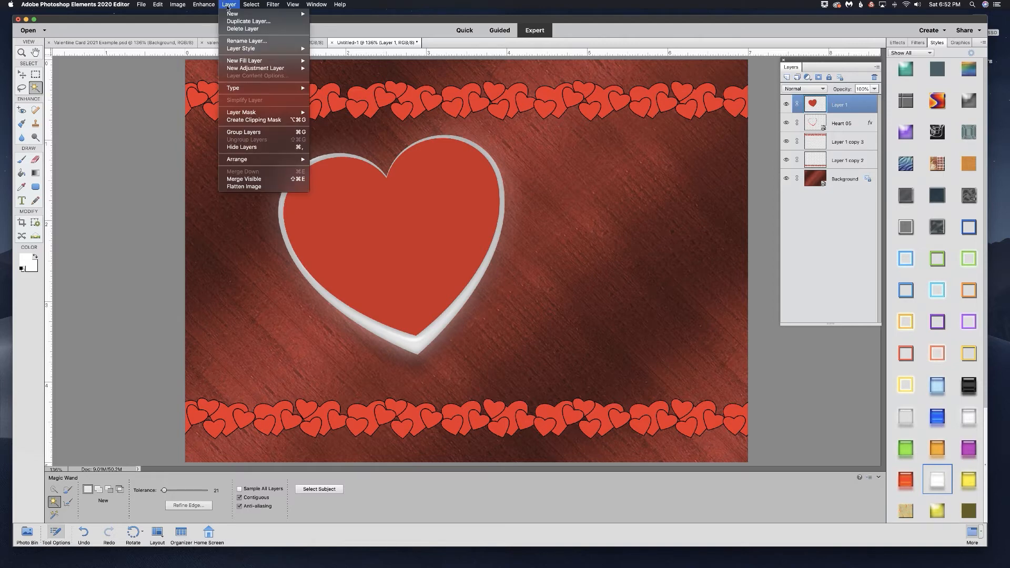
mouse_move(251, 48)
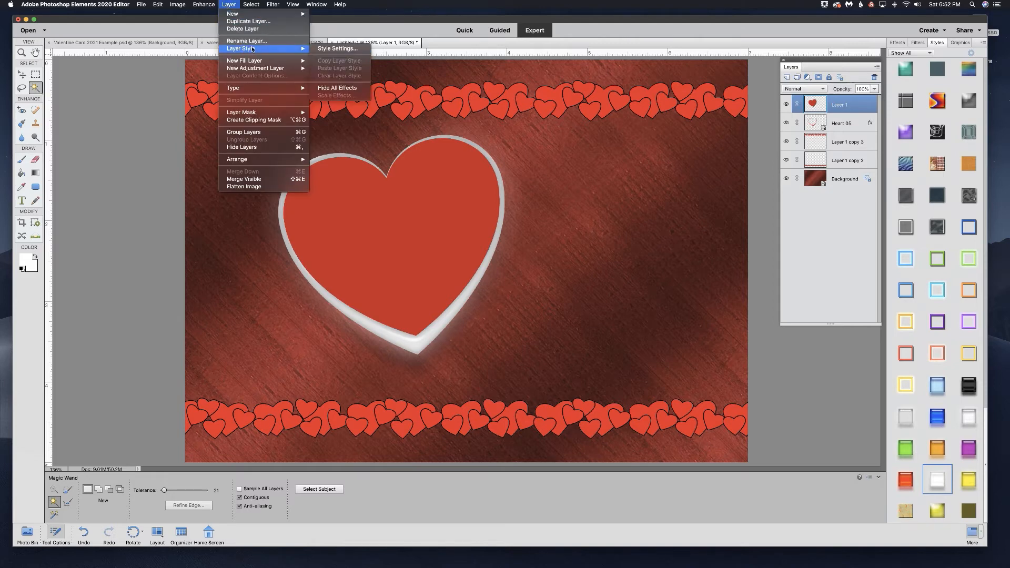
click(336, 49)
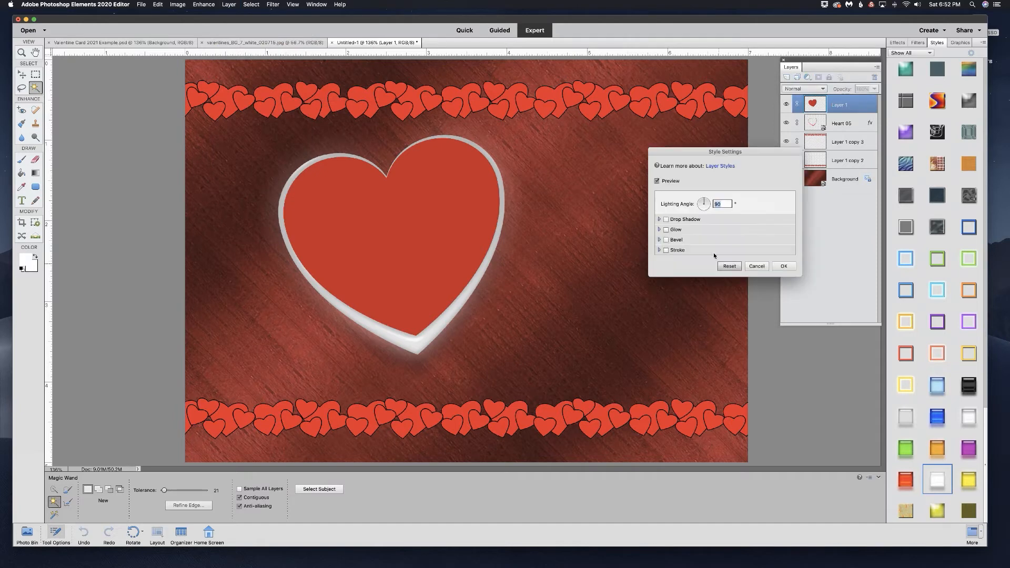
click(667, 230)
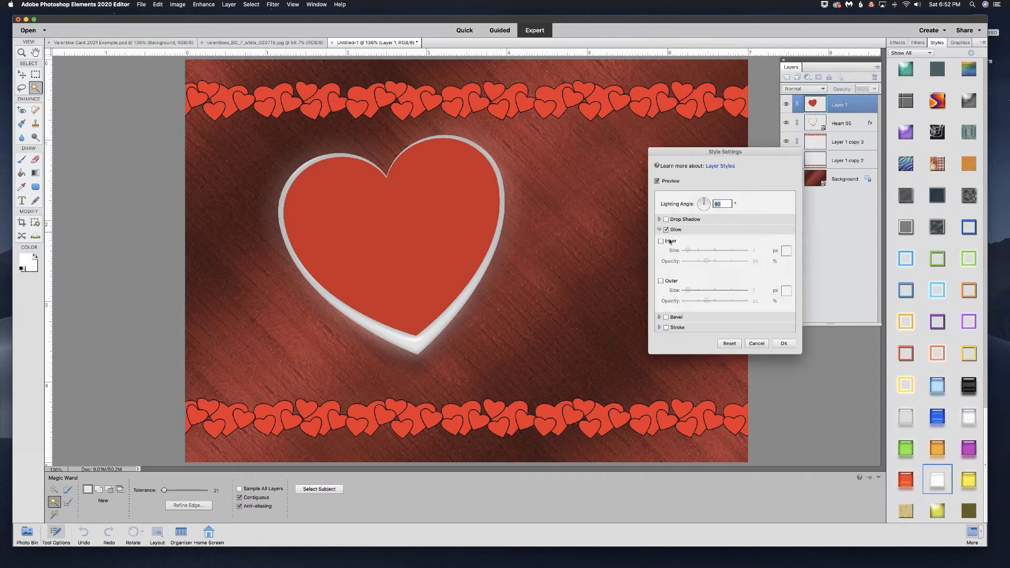
click(662, 241)
drag(687, 252, 699, 252)
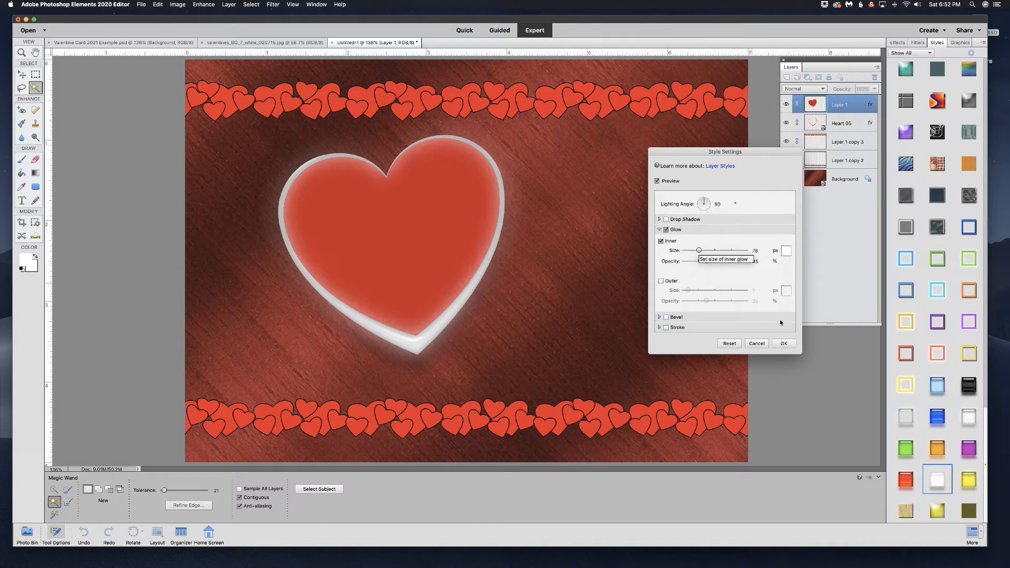
click(784, 343)
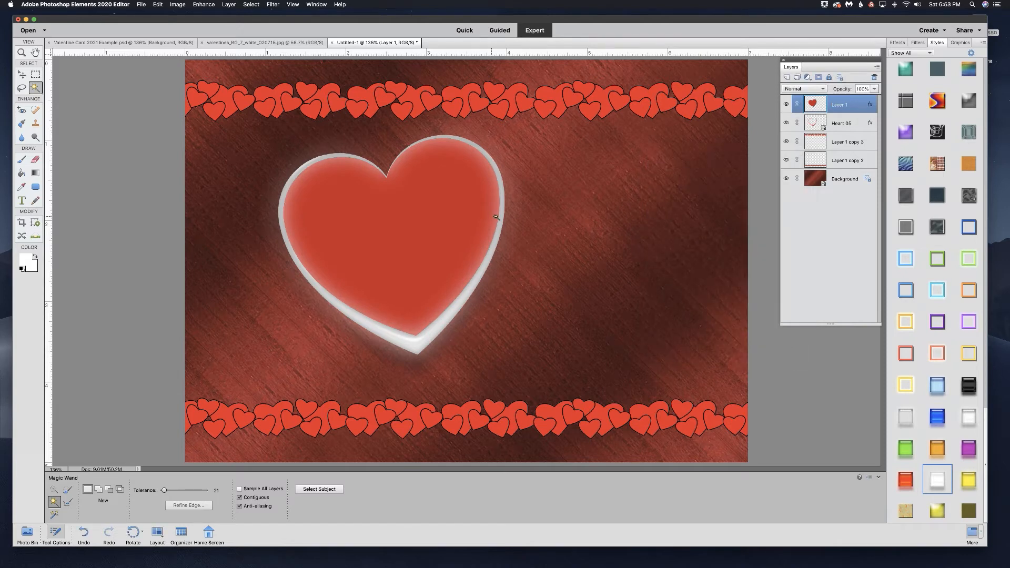
- Group Layer 1 with Heart 05 and name the group "heart 1"
shift+click(817, 120)
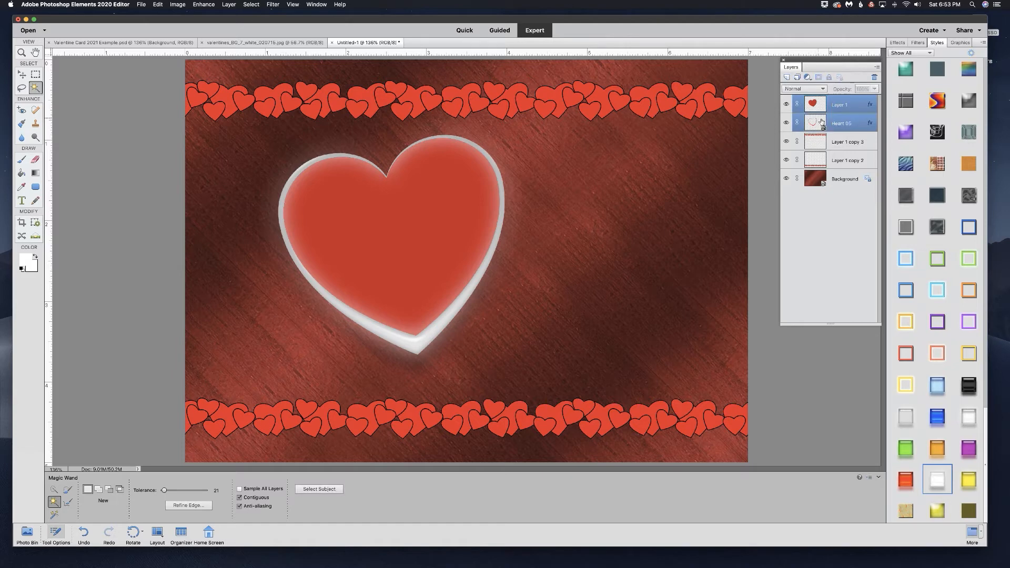
click(796, 78)
double_click(831, 100)
text(h)
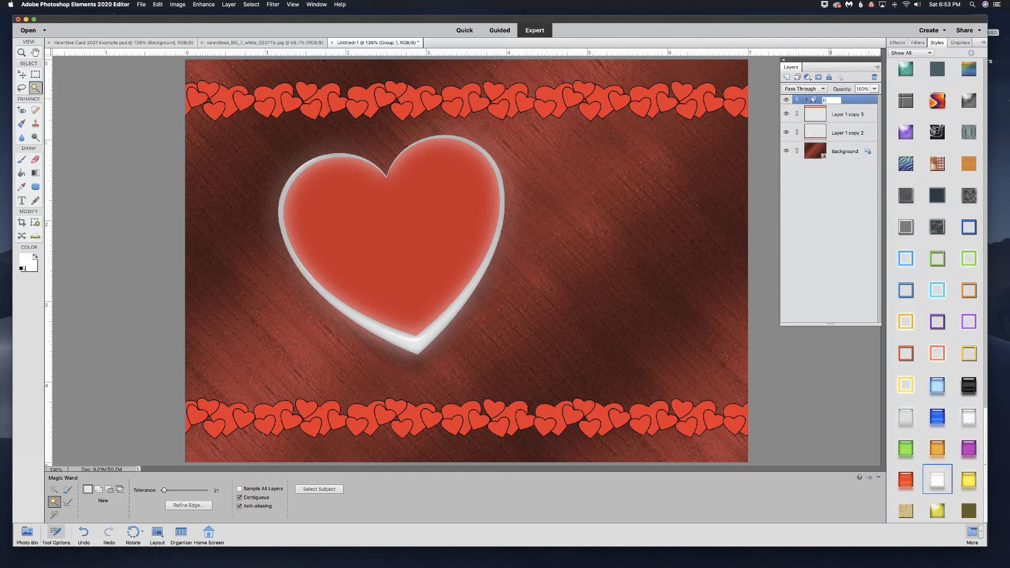
text(eart 1)
key(Return)
- Duplicate the heart 1 group, move the copy right to overlap the original, and rotate it clockwise by about 22 degrees
key(super+j)
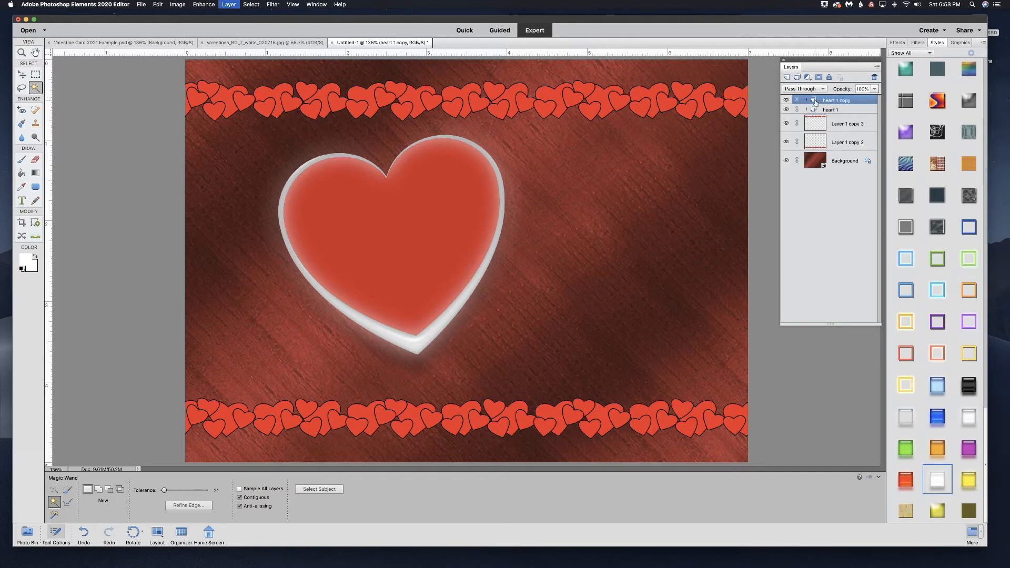
key(v)
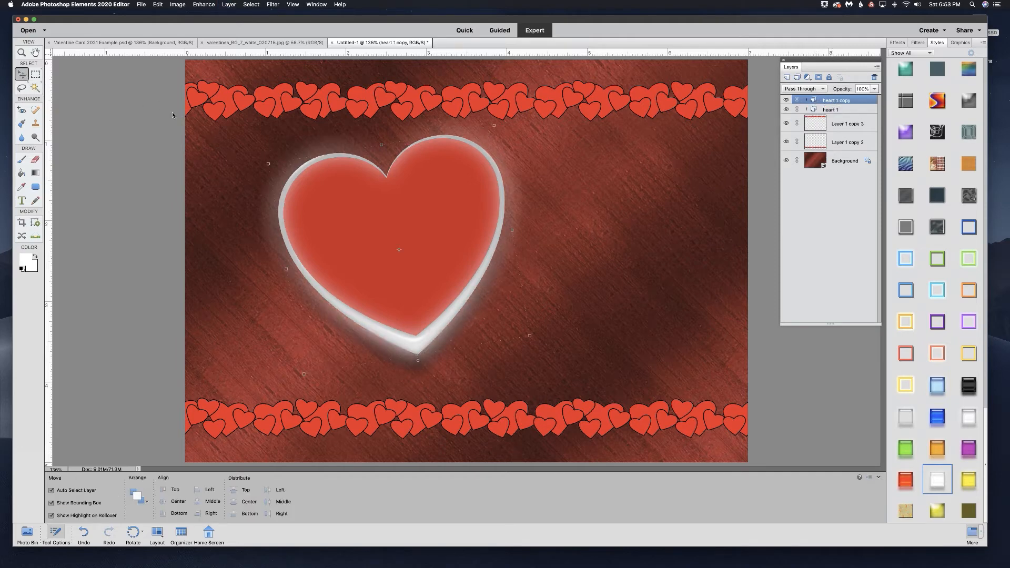
drag(459, 201, 511, 198)
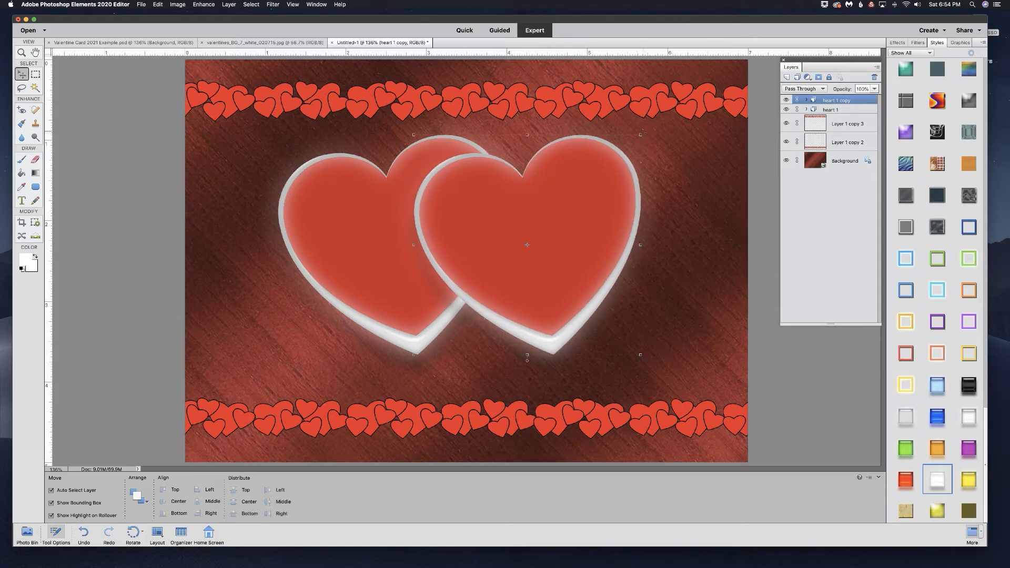
drag(645, 132, 674, 185)
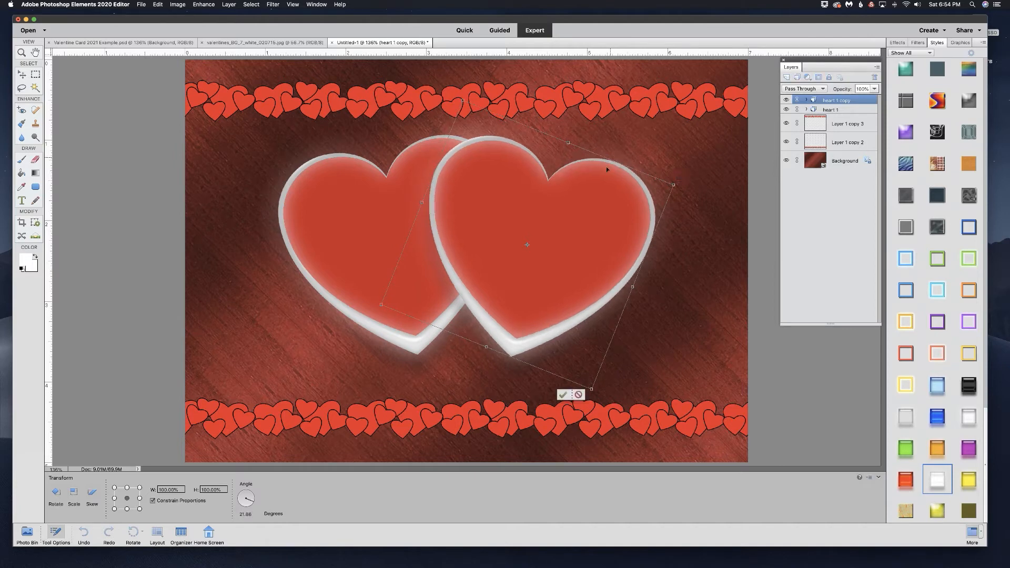
click(563, 395)
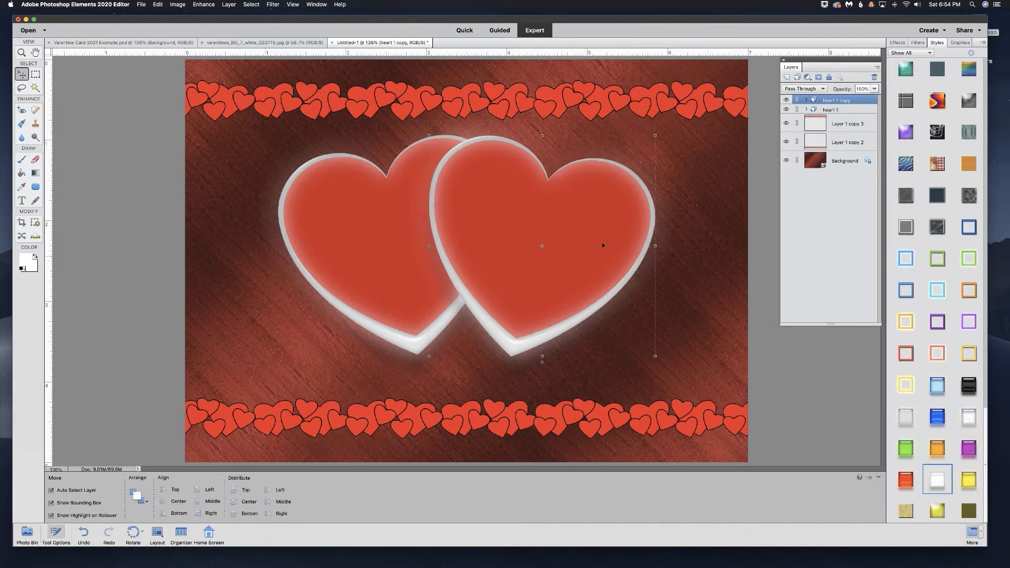
- Add the Ribbon And Bow graphic to the card at the lower left of the hearts
click(959, 43)
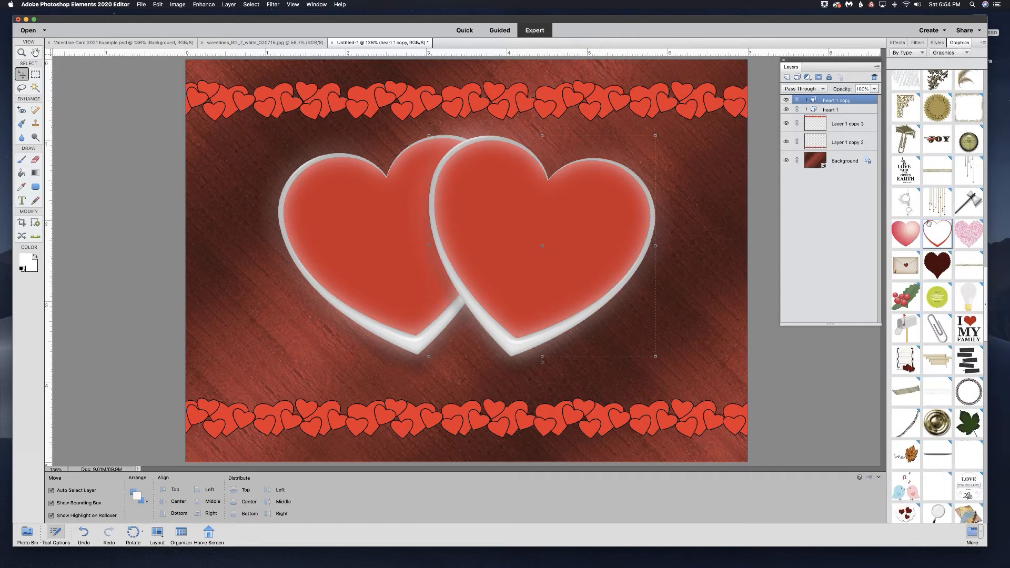
scroll(929, 223, down, 10)
scroll(929, 223, down, 10)
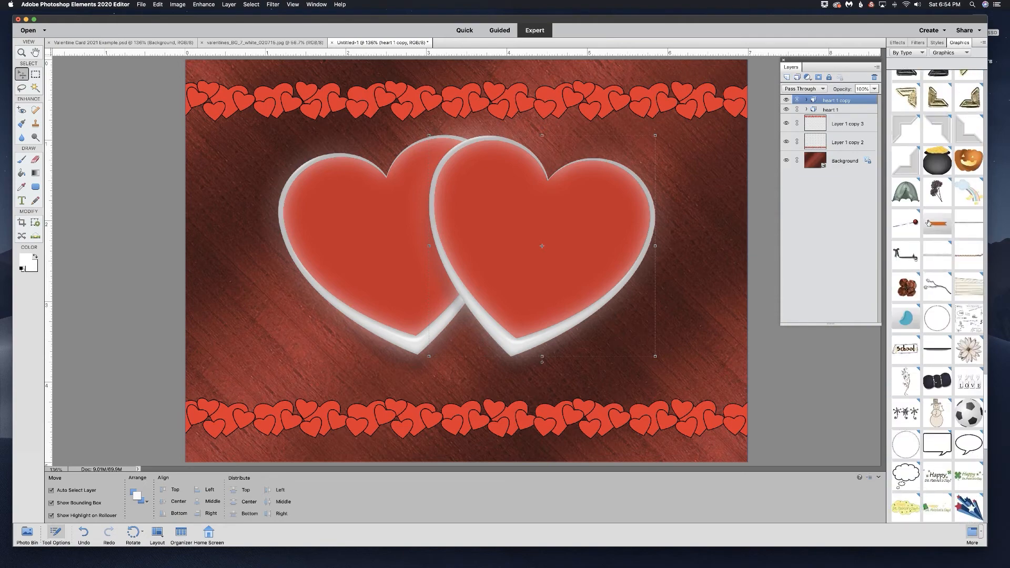
scroll(929, 223, down, 4)
scroll(929, 223, up, 6)
scroll(929, 223, up, 5)
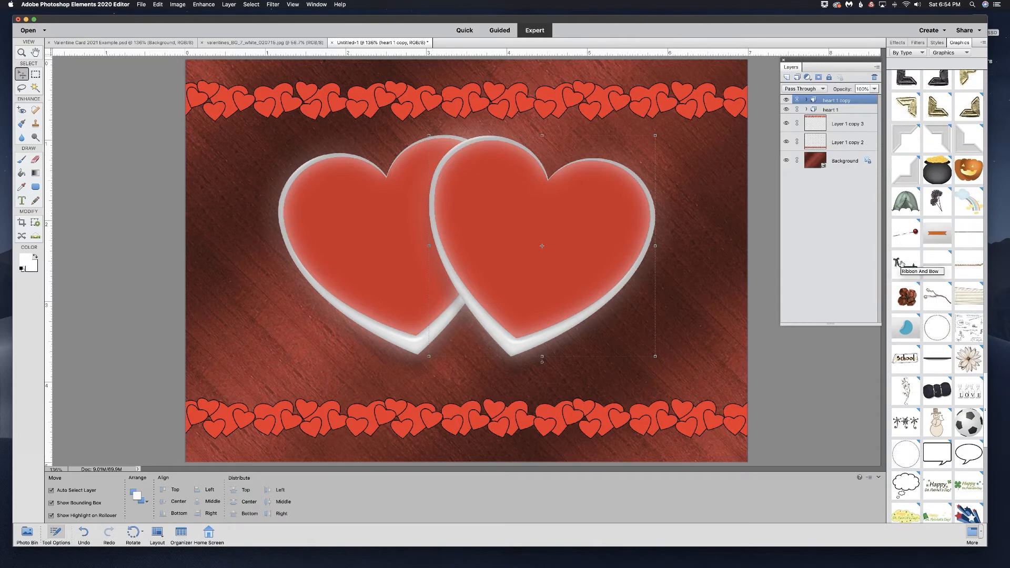
drag(903, 263, 279, 312)
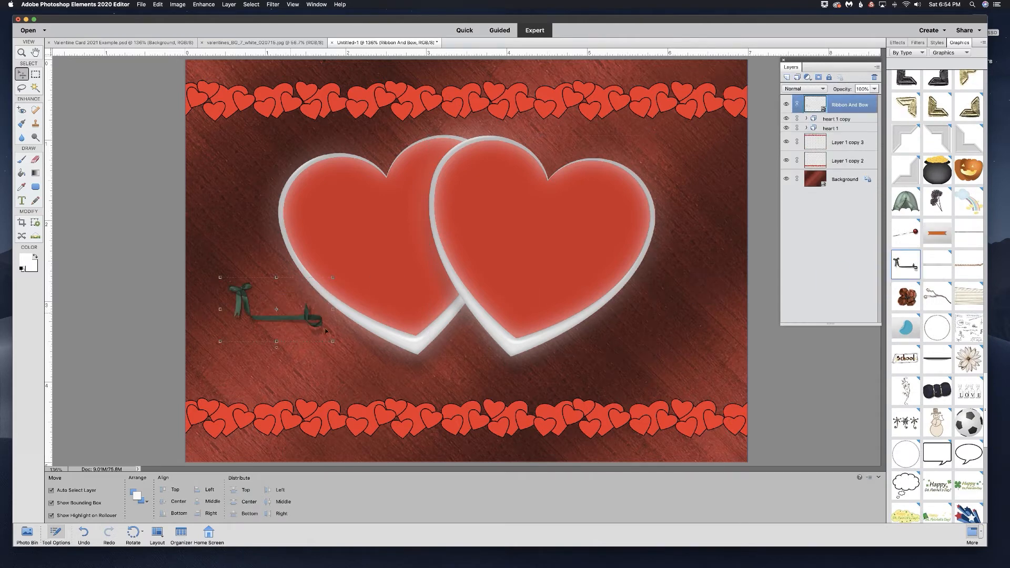
- Stretch the ribbon to about 532% width and 386% height, positioning it across the lower part of both hearts
drag(346, 345, 529, 369)
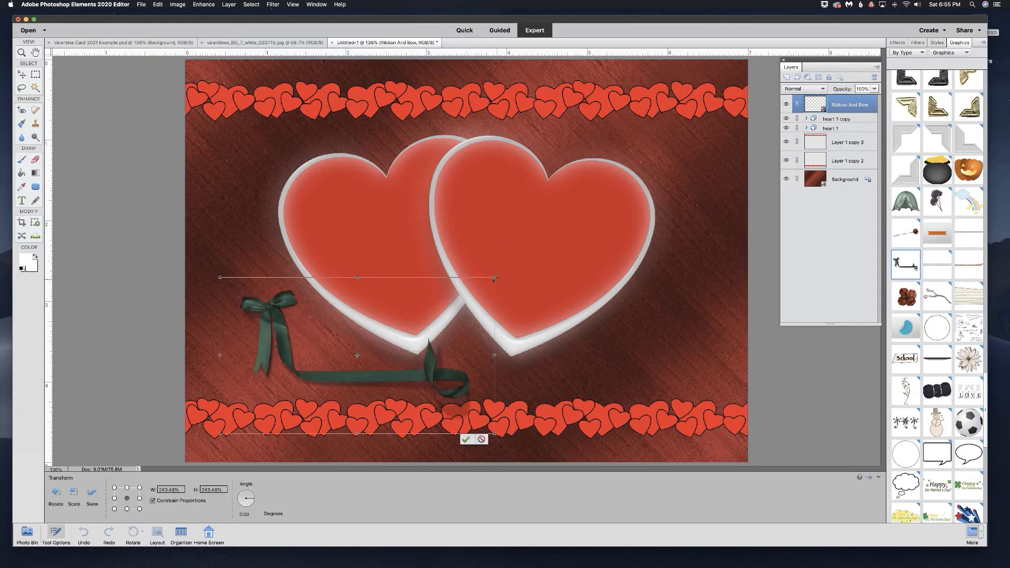
drag(494, 278, 674, 203)
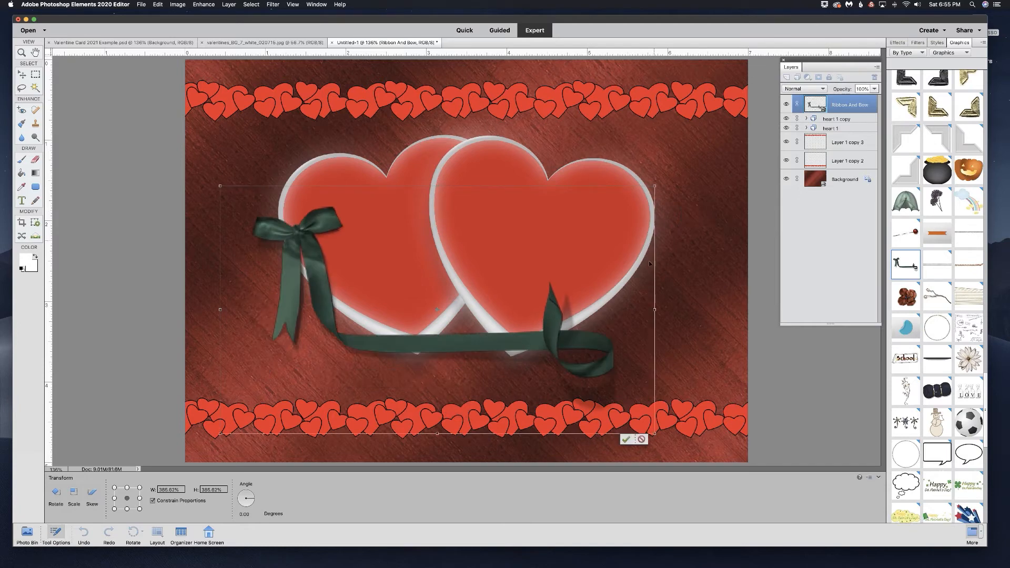
drag(656, 310, 739, 311)
drag(220, 310, 158, 310)
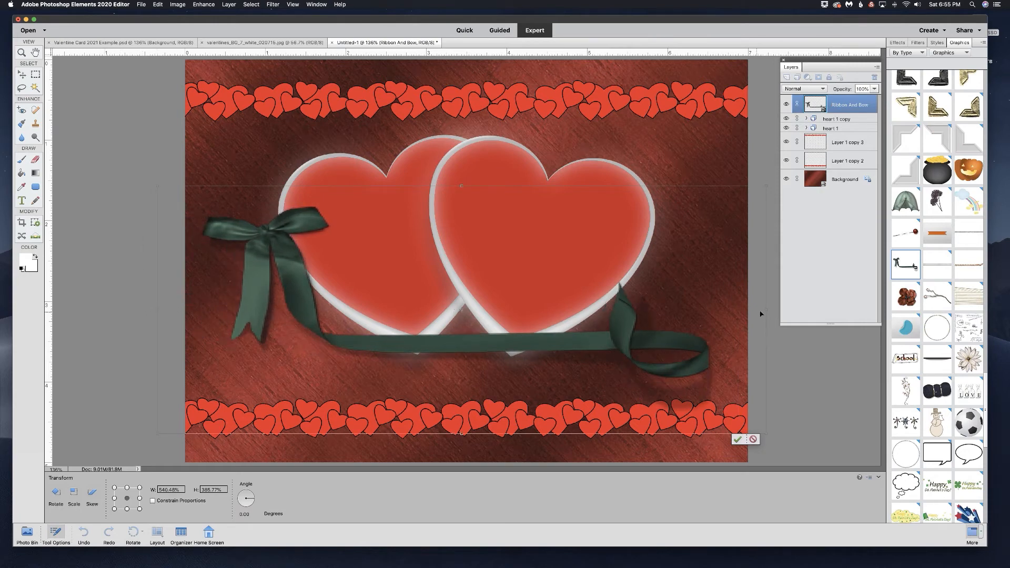
drag(757, 309, 748, 309)
mouse_move(389, 345)
mouse_down()
mouse_move(403, 337)
mouse_move(390, 340)
mouse_up()
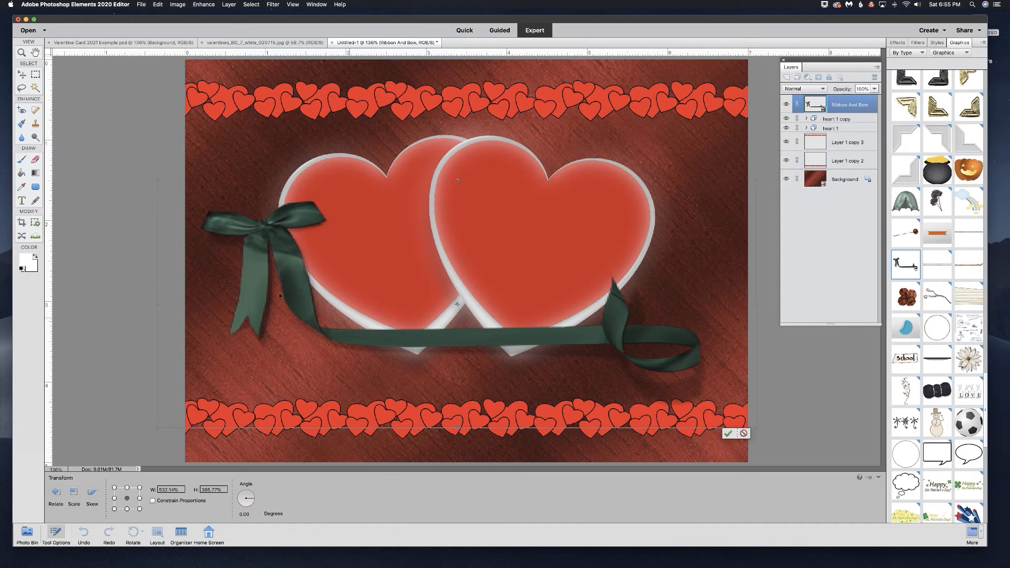
click(728, 434)
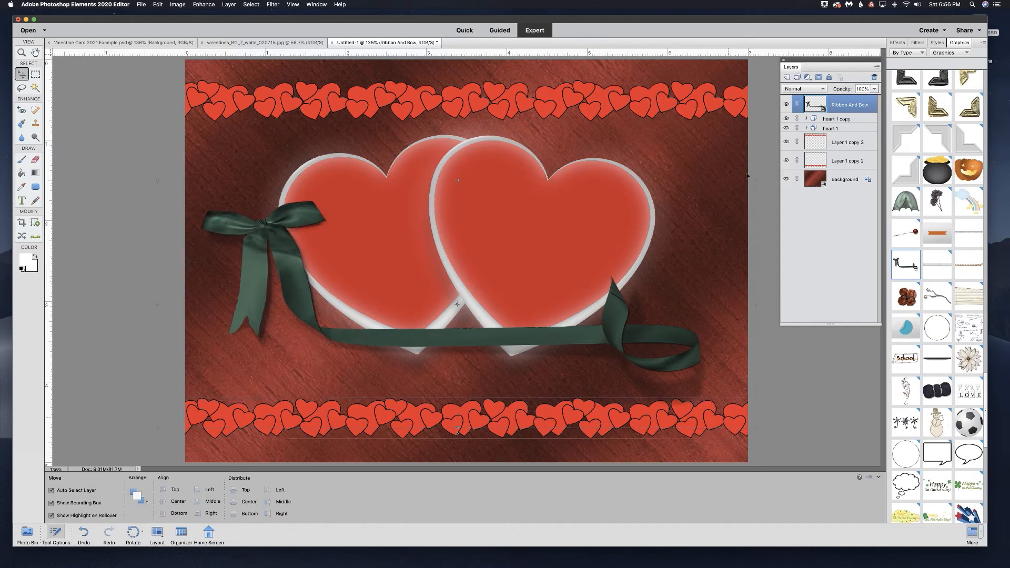
- Add a Hue/Saturation adjustment layer above the ribbon and clip it to the Ribbon And Bow layer
click(809, 78)
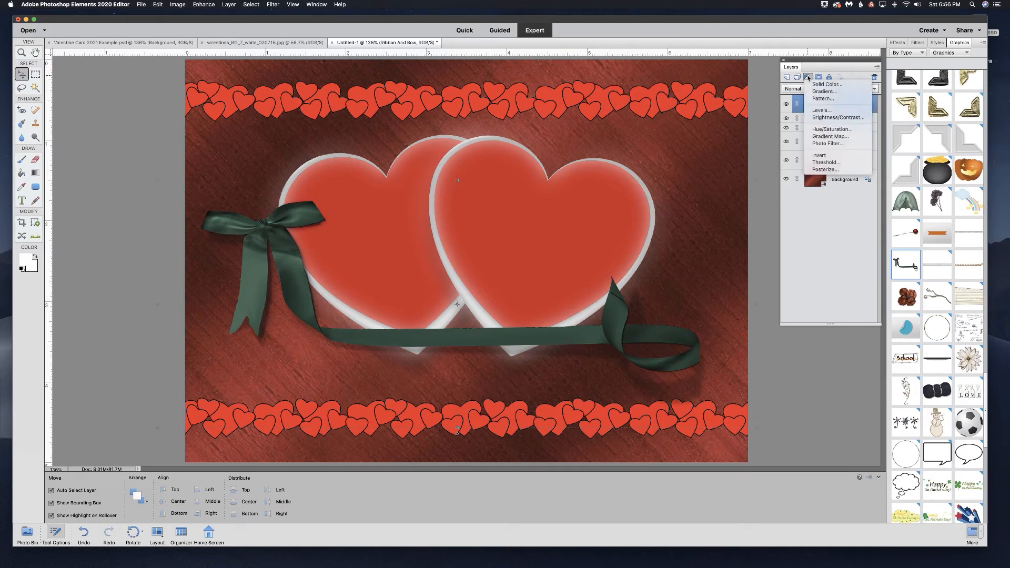
click(824, 130)
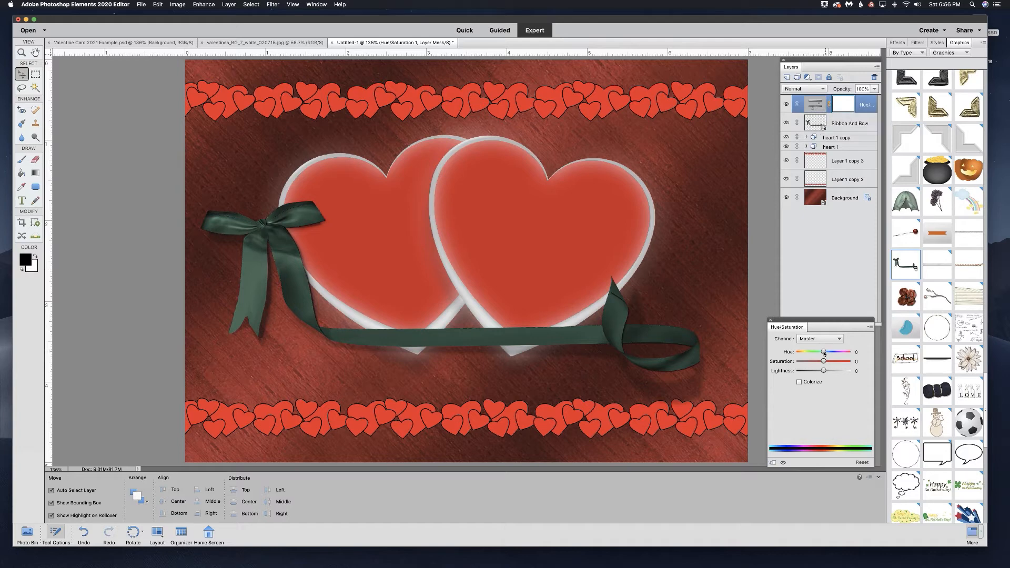
drag(832, 354, 808, 353)
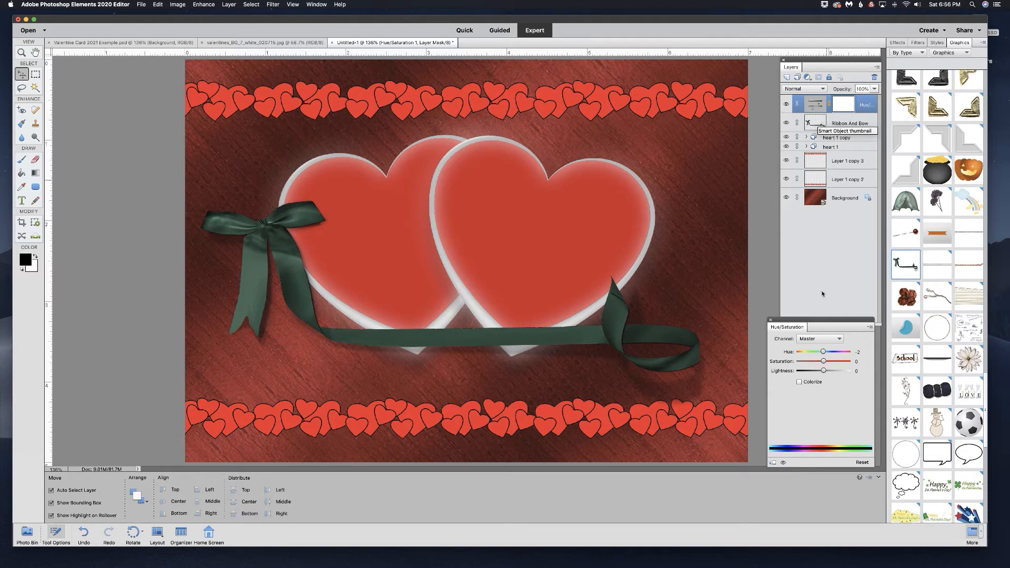
click(772, 463)
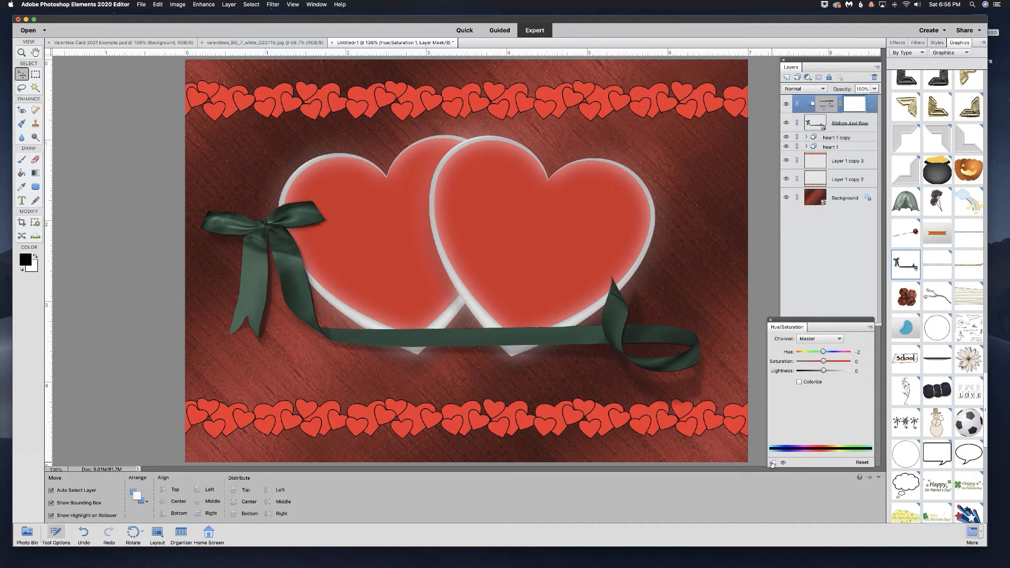
key(super+z)
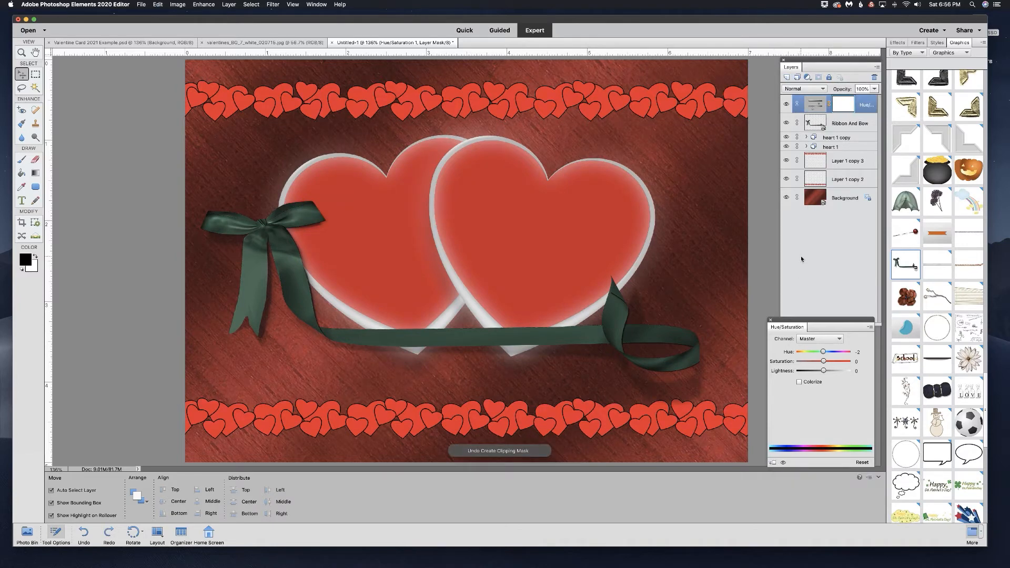
alt+click(829, 112)
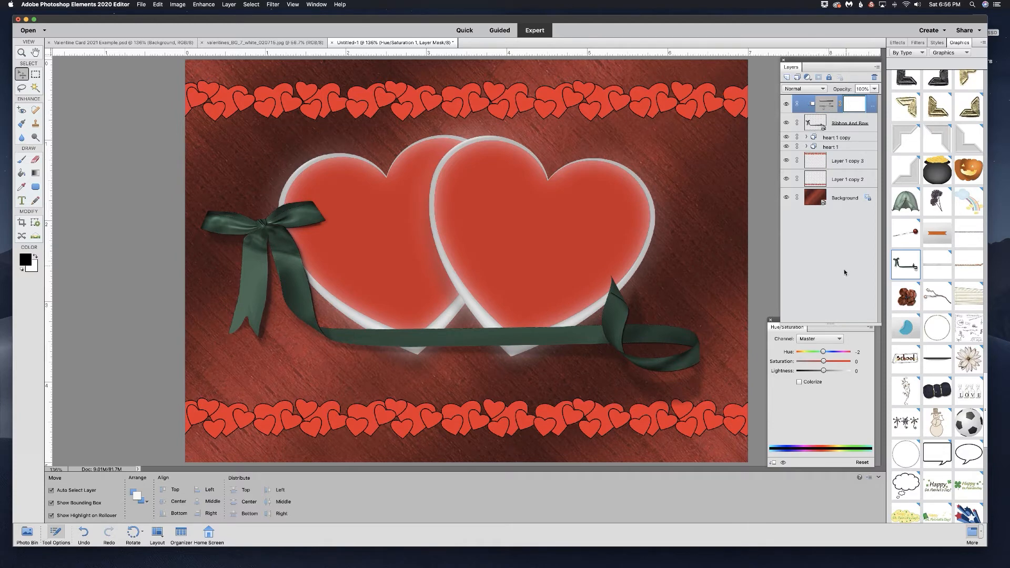
- Colorize the ribbon red with hue 355, saturation 73 and lightness +8
mouse_move(824, 352)
mouse_down()
mouse_move(798, 353)
mouse_move(851, 353)
mouse_move(824, 353)
mouse_move(847, 354)
mouse_move(832, 372)
mouse_move(810, 371)
mouse_move(845, 352)
mouse_move(826, 362)
mouse_up()
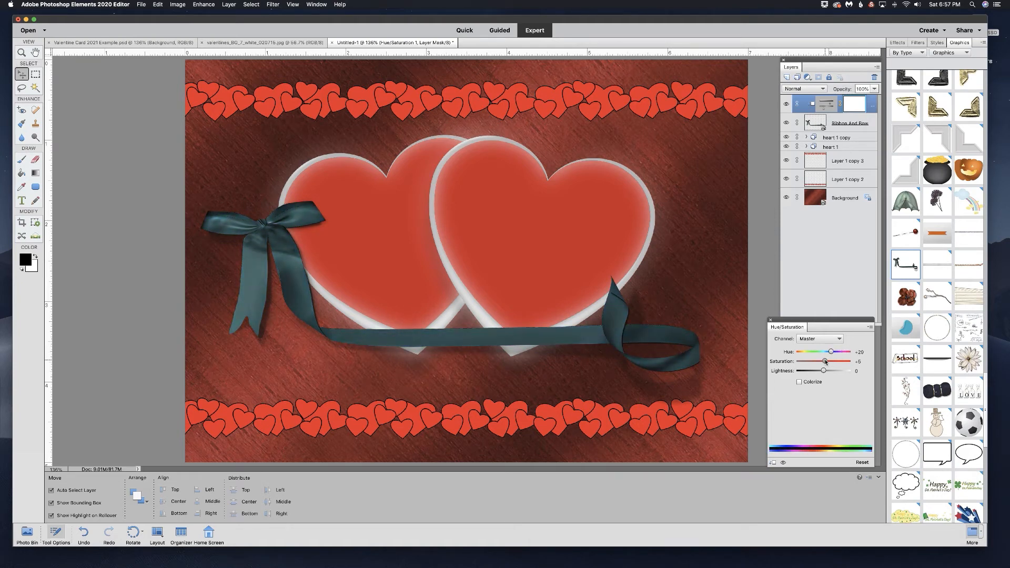
click(799, 383)
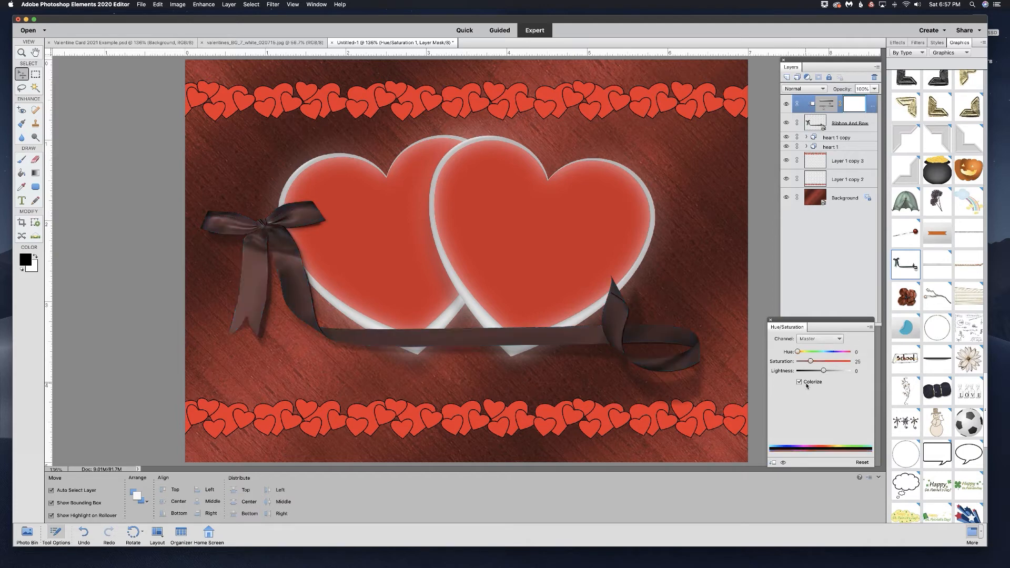
drag(798, 352, 829, 362)
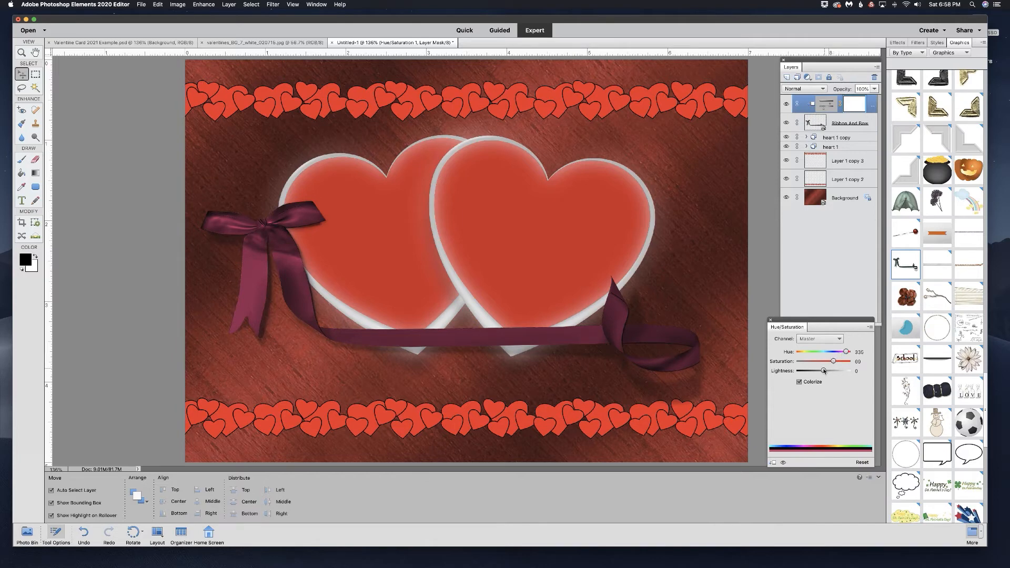
drag(824, 371, 827, 371)
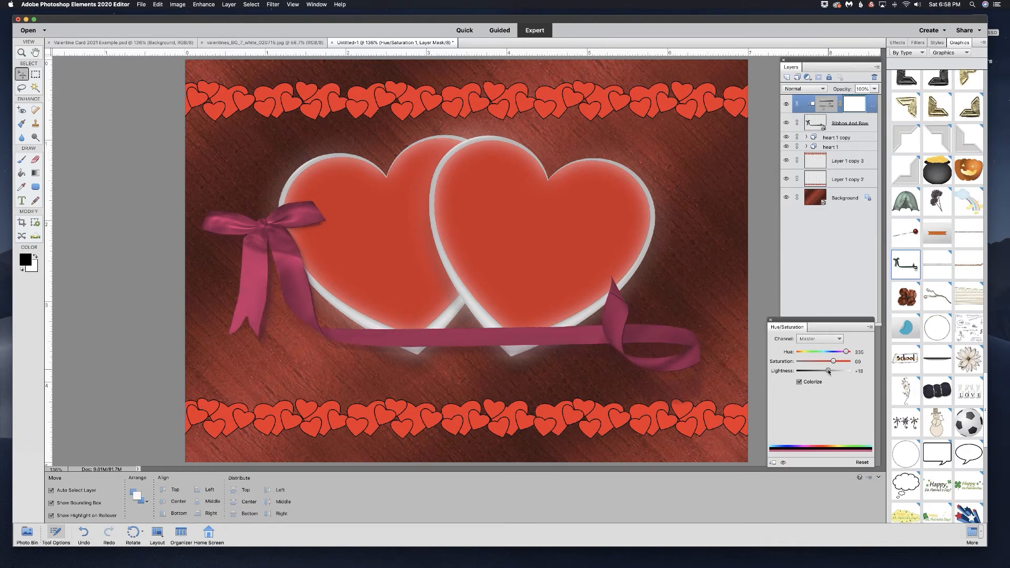
drag(842, 355, 826, 372)
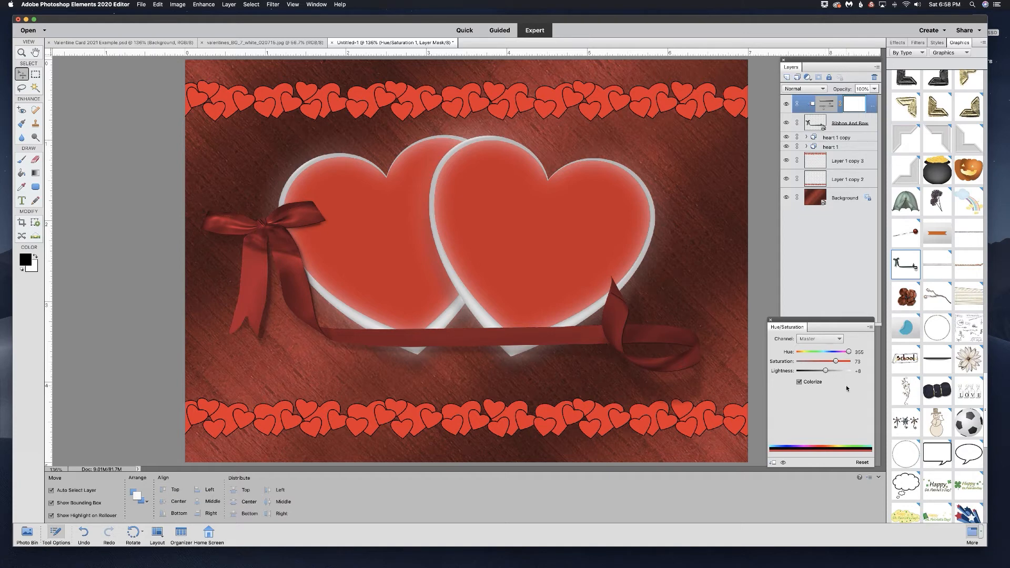
click(772, 319)
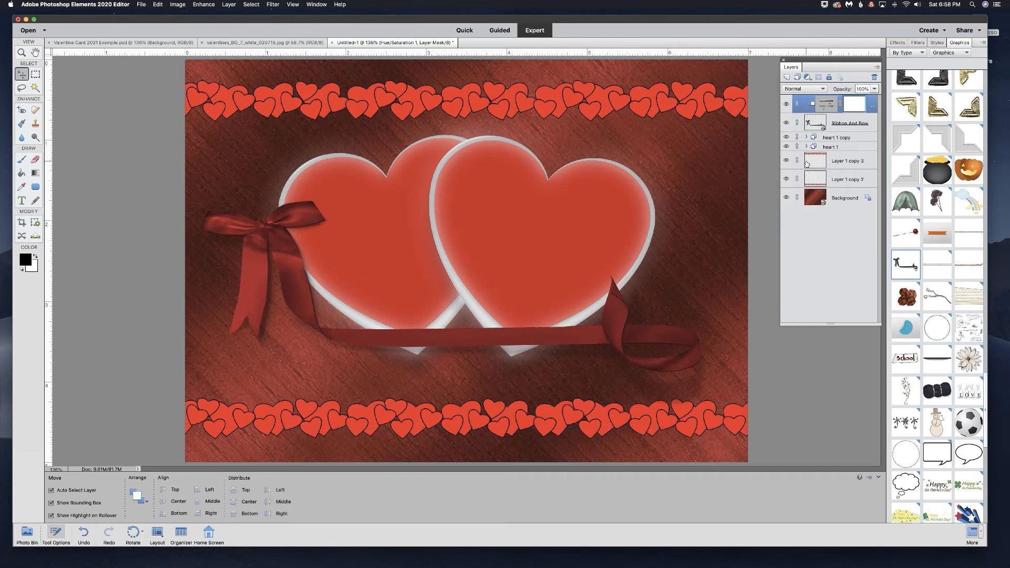
- Add a layer mask to the Ribbon And Bow layer and activate the Brush tool for painting on it
click(820, 123)
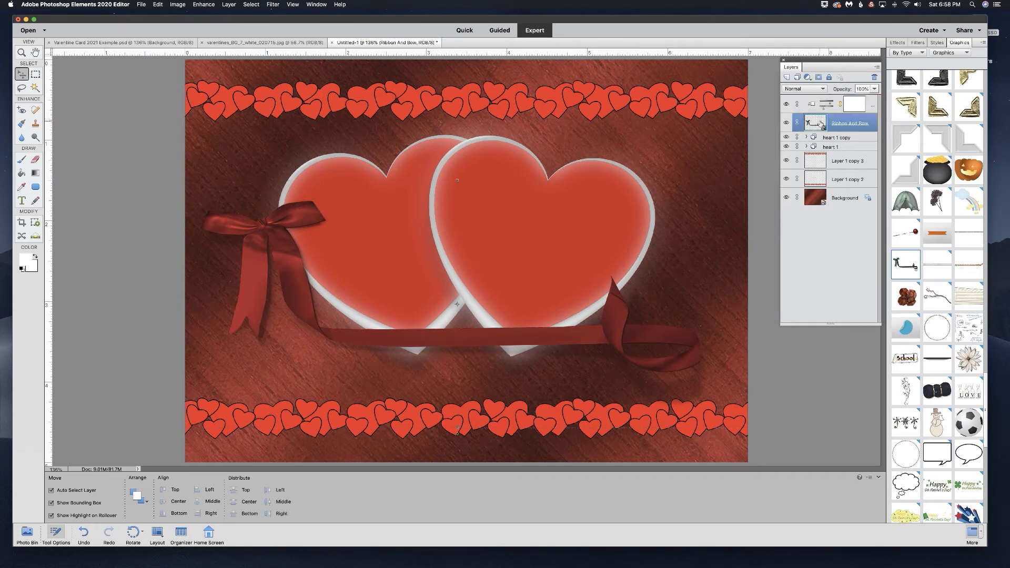
click(819, 78)
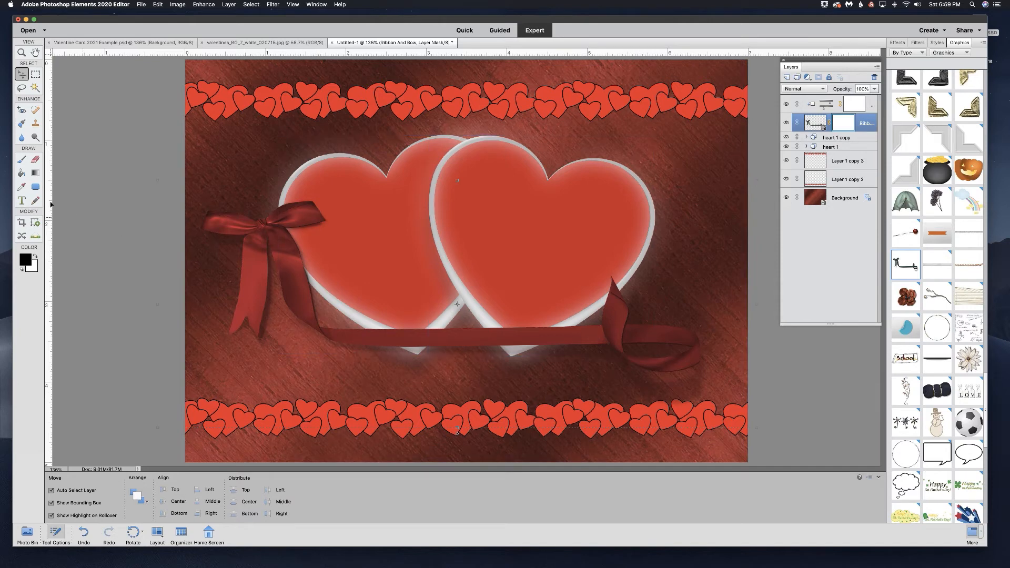
click(21, 160)
mouse_move(480, 326)
mouse_down()
mouse_move(542, 343)
mouse_move(525, 345)
mouse_move(549, 336)
mouse_up()
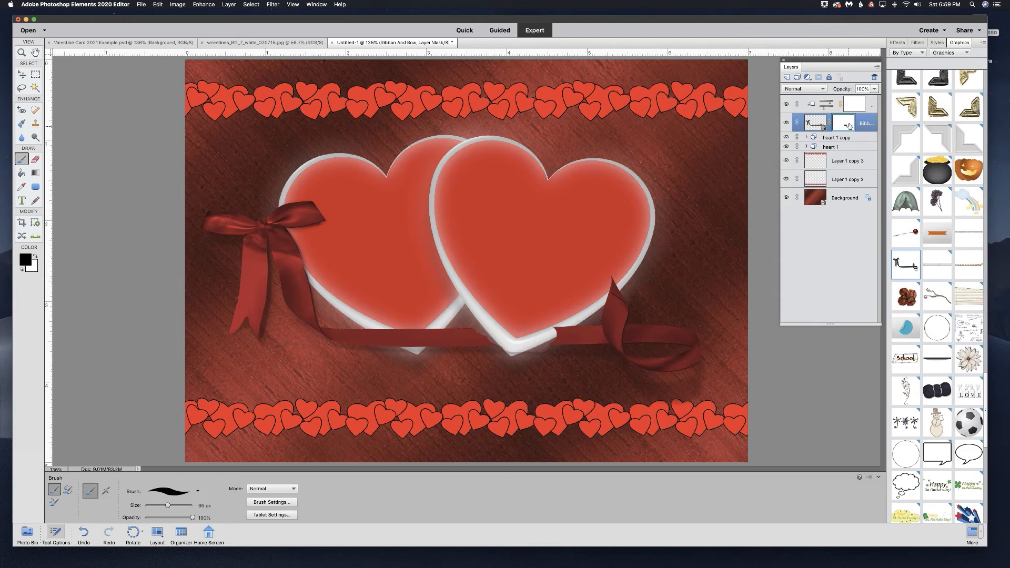
mouse_move(536, 345)
mouse_down()
mouse_move(570, 324)
mouse_move(552, 347)
mouse_move(513, 352)
mouse_move(467, 321)
mouse_move(485, 337)
mouse_move(438, 319)
mouse_move(410, 352)
mouse_move(379, 332)
mouse_move(407, 335)
mouse_move(381, 336)
mouse_up()
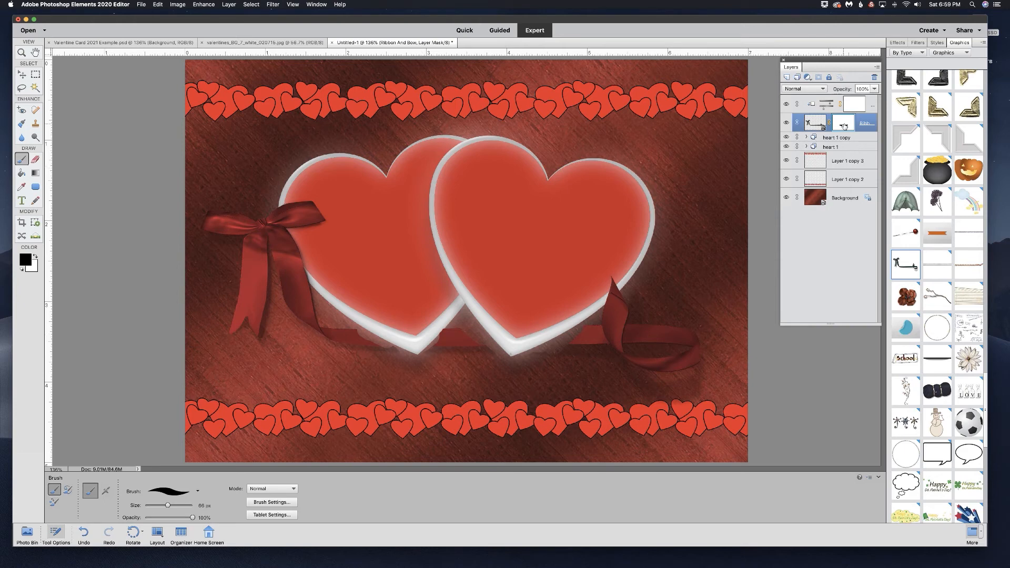
key(super+z)
key(super+z)
key(super+z)
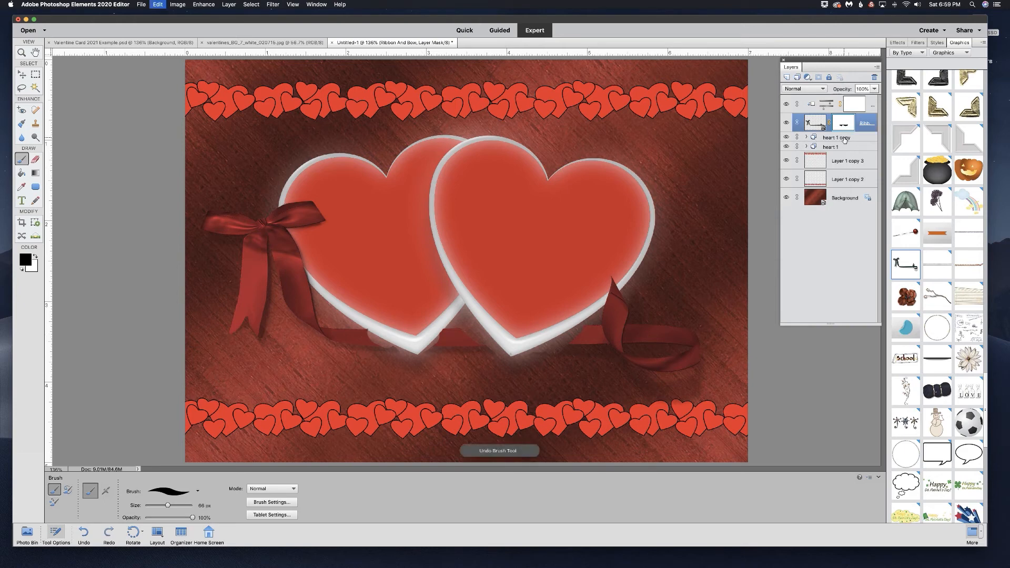
key(super+z)
key(super+z)
key(super+z)
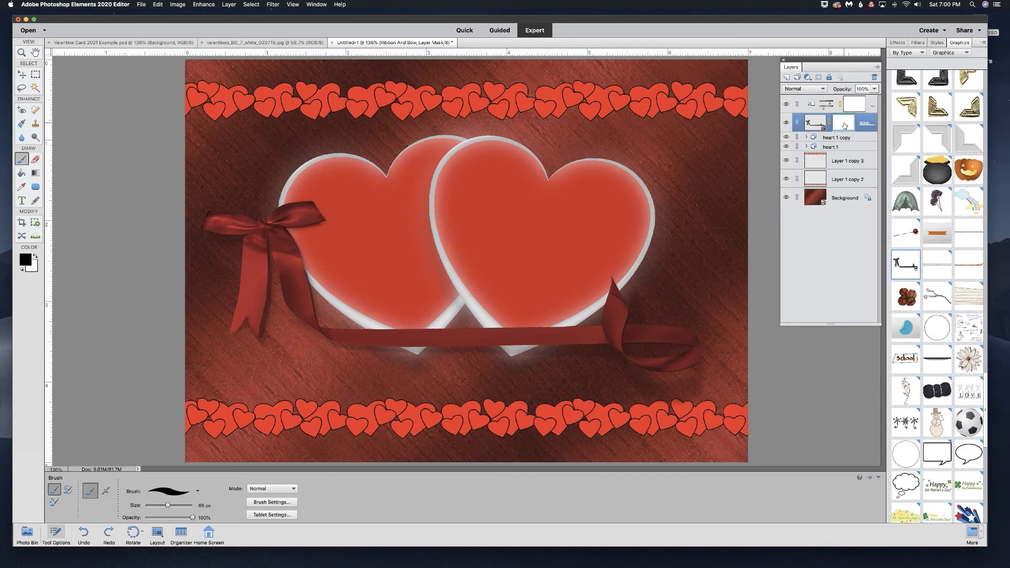
- Load the front heart's Heart 05 outline as a selection, mask out the ribbon over its tip in black, and deselect
click(806, 138)
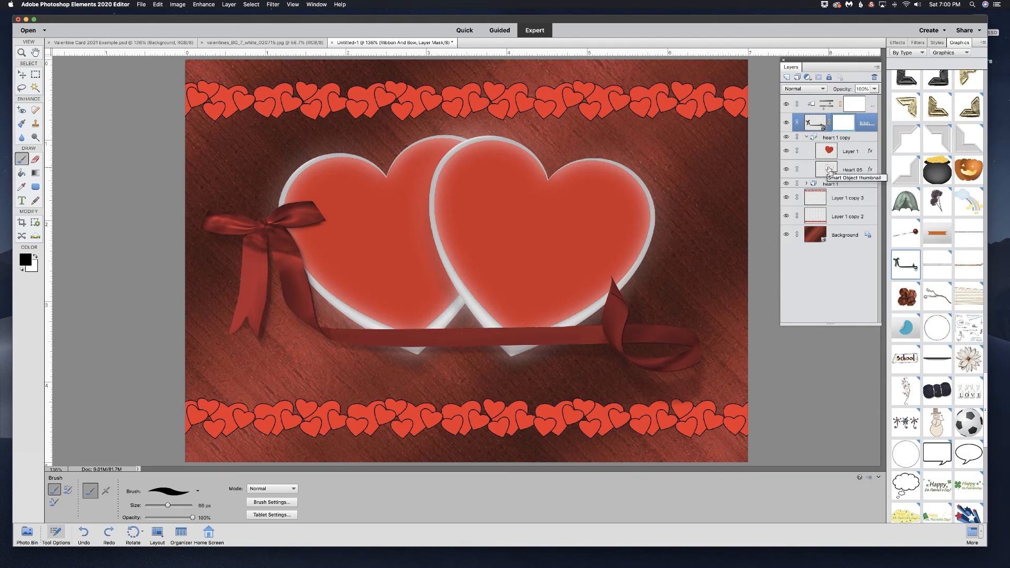
super+click(827, 169)
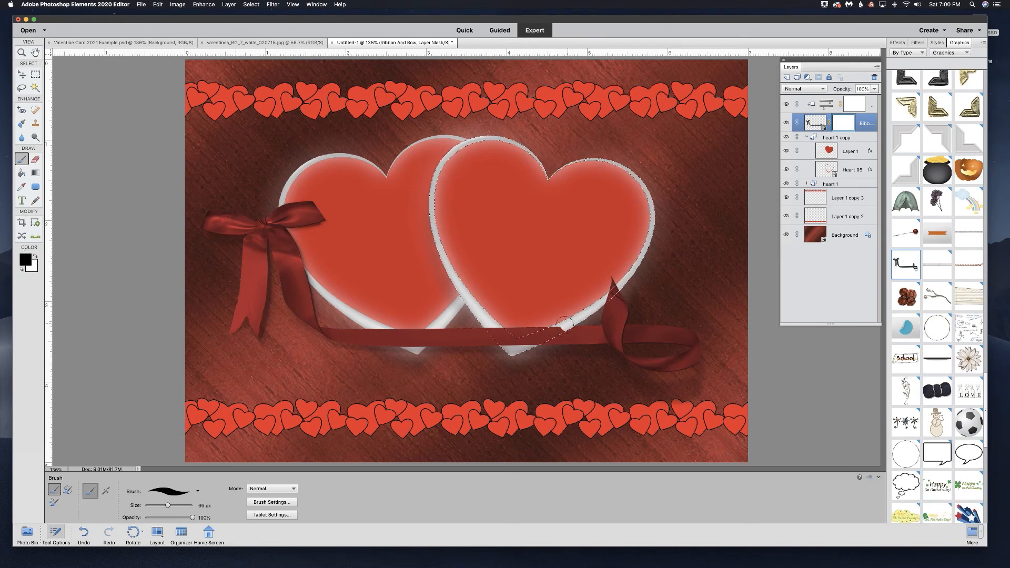
drag(493, 325, 496, 336)
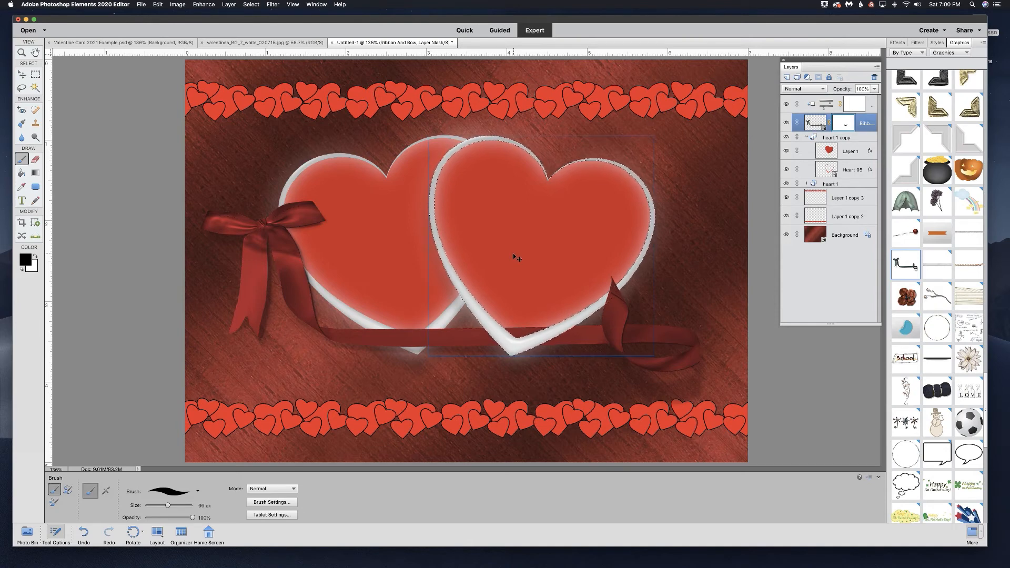
key(super+d)
- Mask out the ribbon over the back heart's tip, using the Heart 05 outline in the heart 1 group as selection
click(806, 184)
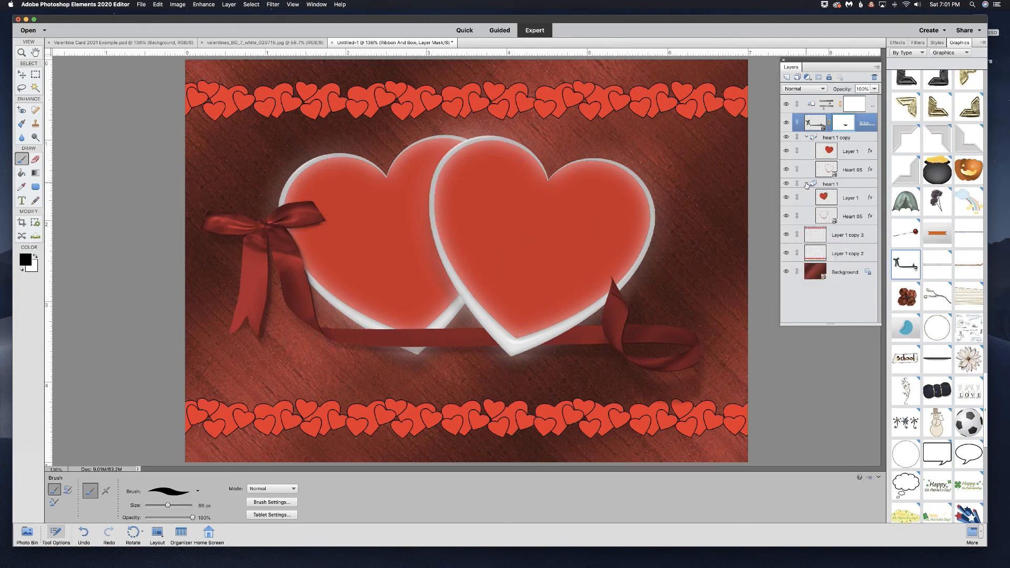
super+click(824, 217)
mouse_move(370, 323)
mouse_down()
mouse_move(413, 346)
mouse_move(398, 334)
mouse_move(428, 327)
mouse_move(416, 347)
mouse_move(443, 326)
mouse_up()
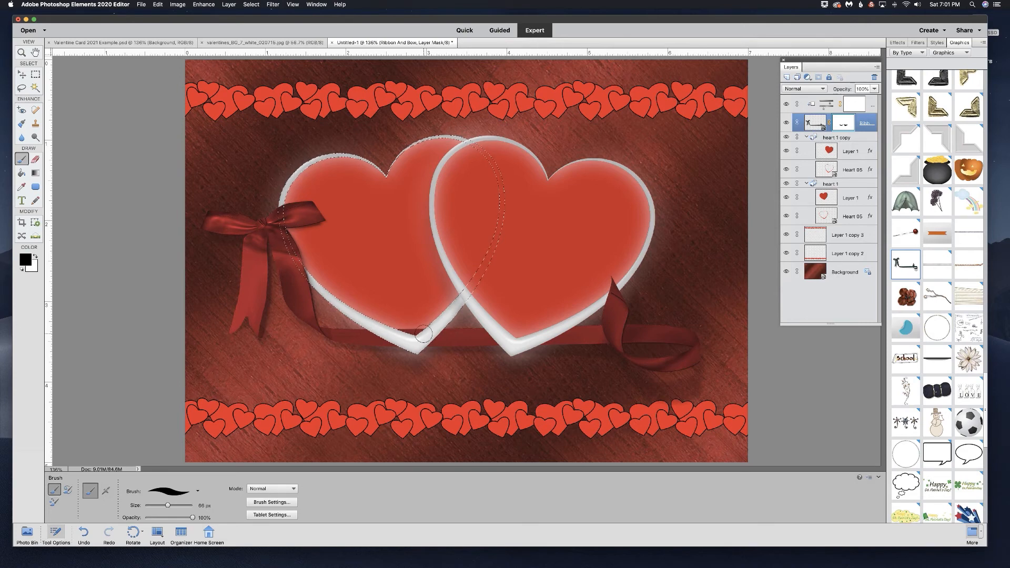
key(ctrl+d)
drag(399, 327, 416, 329)
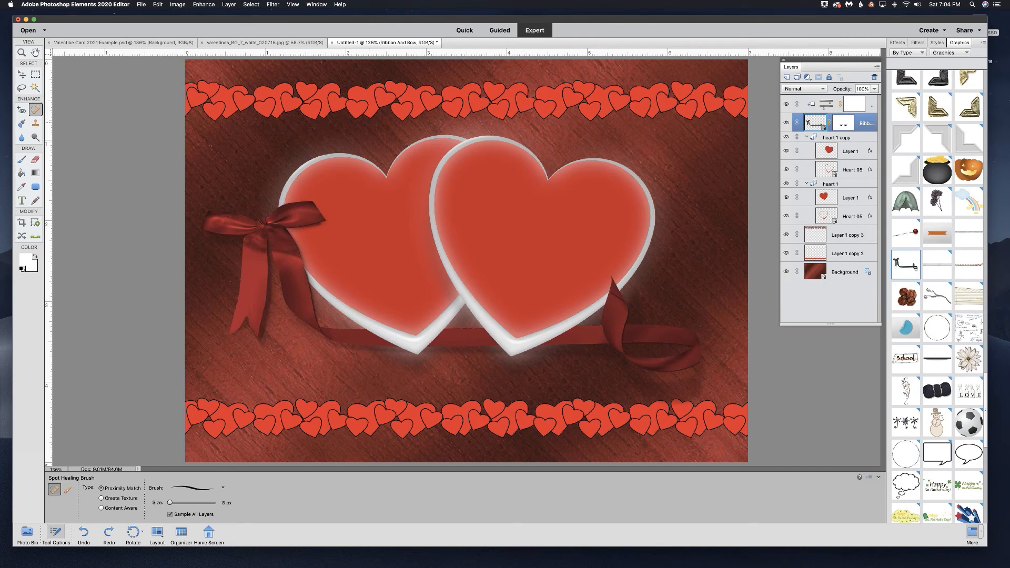
- Add the text "Happy Valentinges Day" in white 37 pt Bickham Script Pro Bold on the front heart, unclipped from the ribbon
click(21, 201)
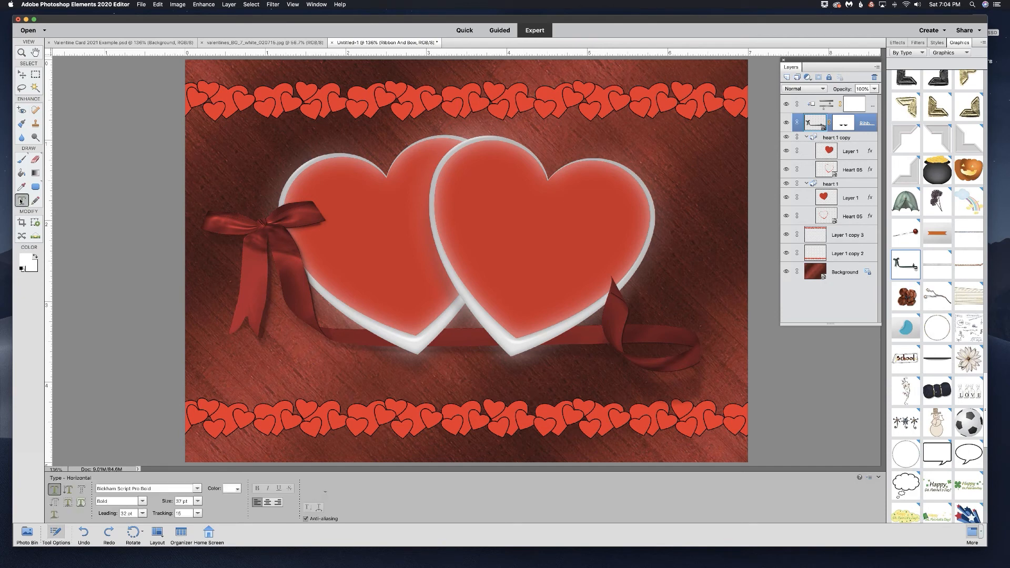
click(460, 192)
text(I Lo Valentine's Day)
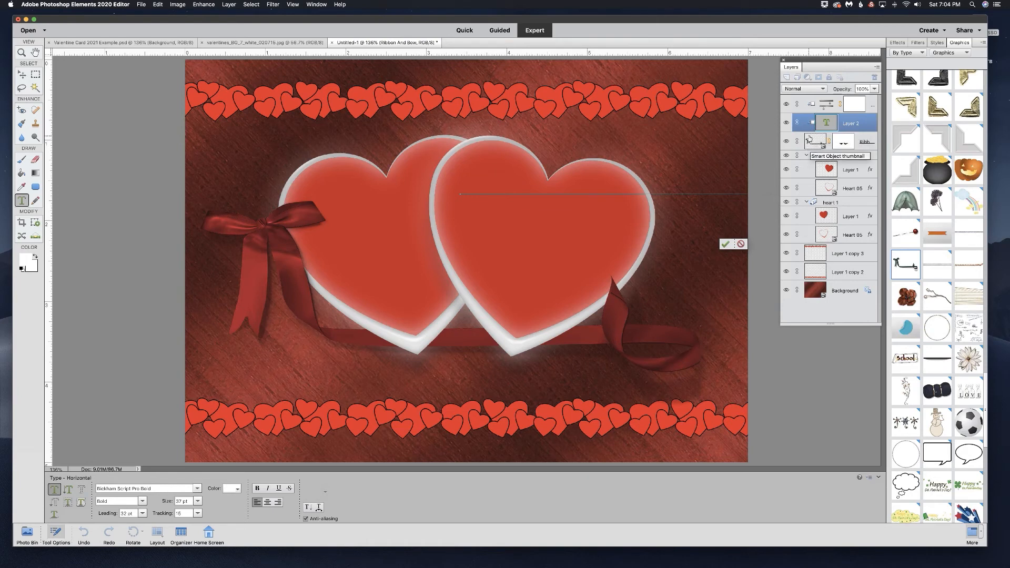
drag(812, 139, 819, 131)
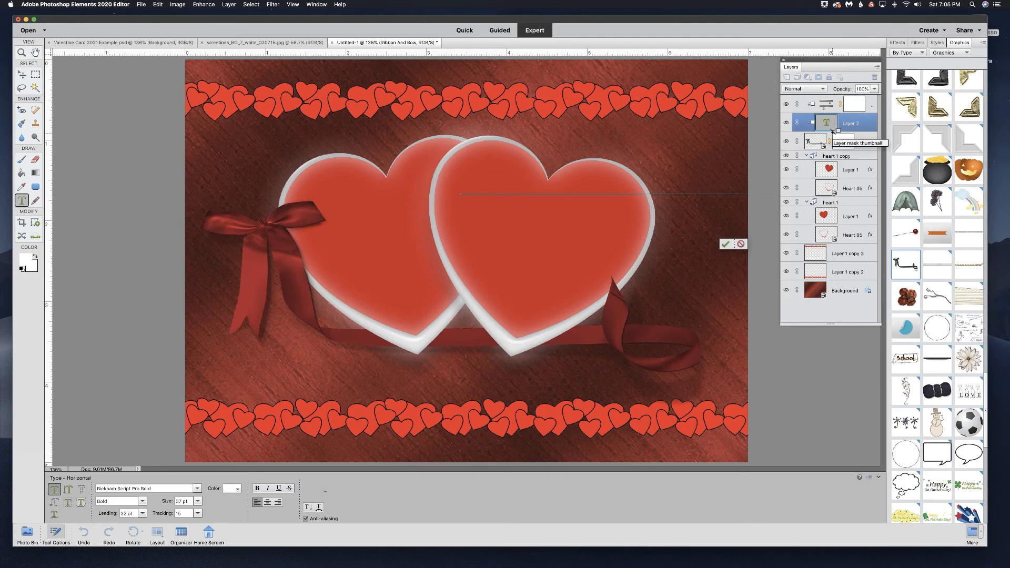
alt+click(834, 131)
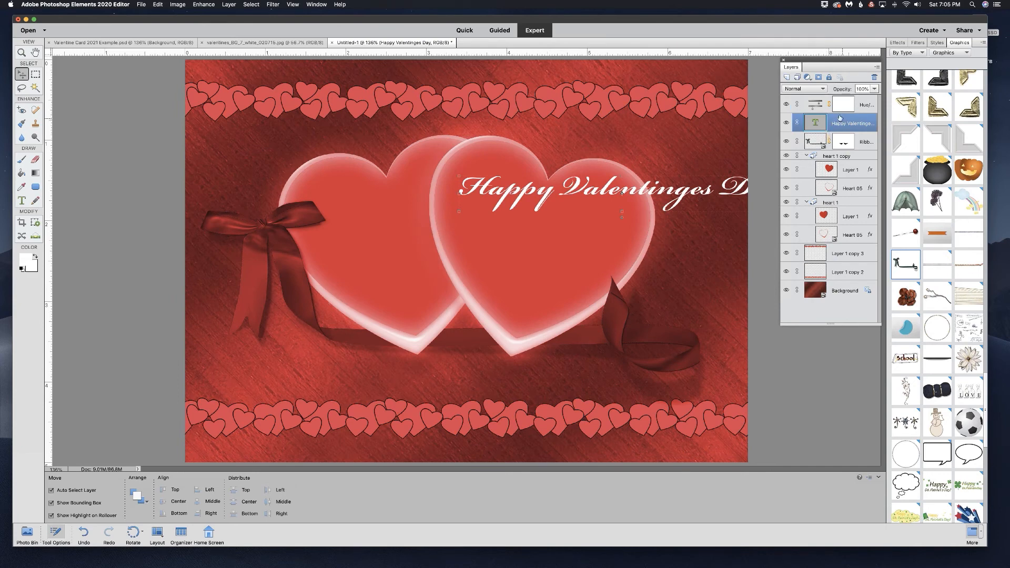
- Move the text layer above the Hue/Saturation layer and clip the Hue/Saturation adjustment to the ribbon again
drag(814, 124, 813, 99)
click(814, 125)
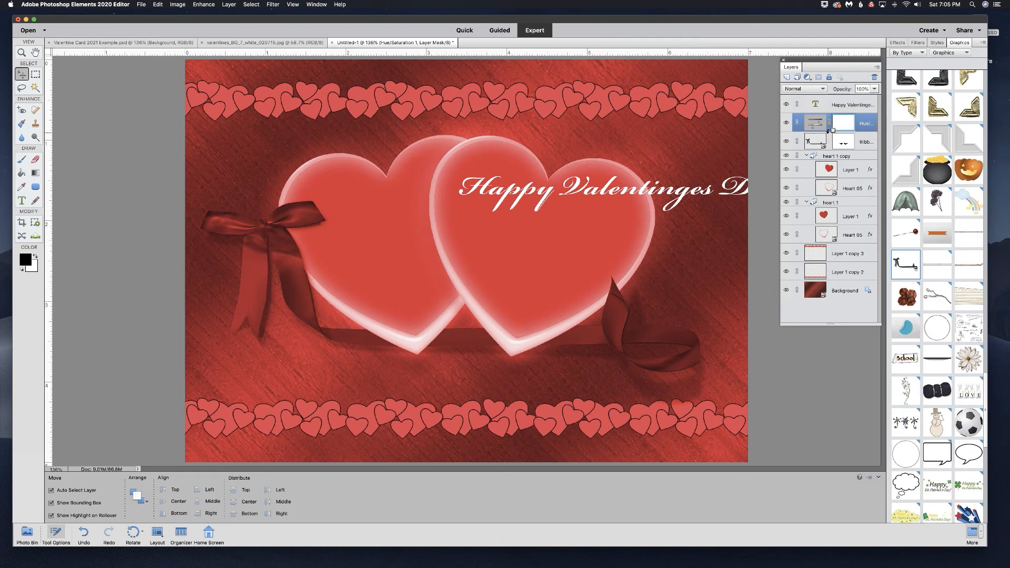
alt+click(819, 131)
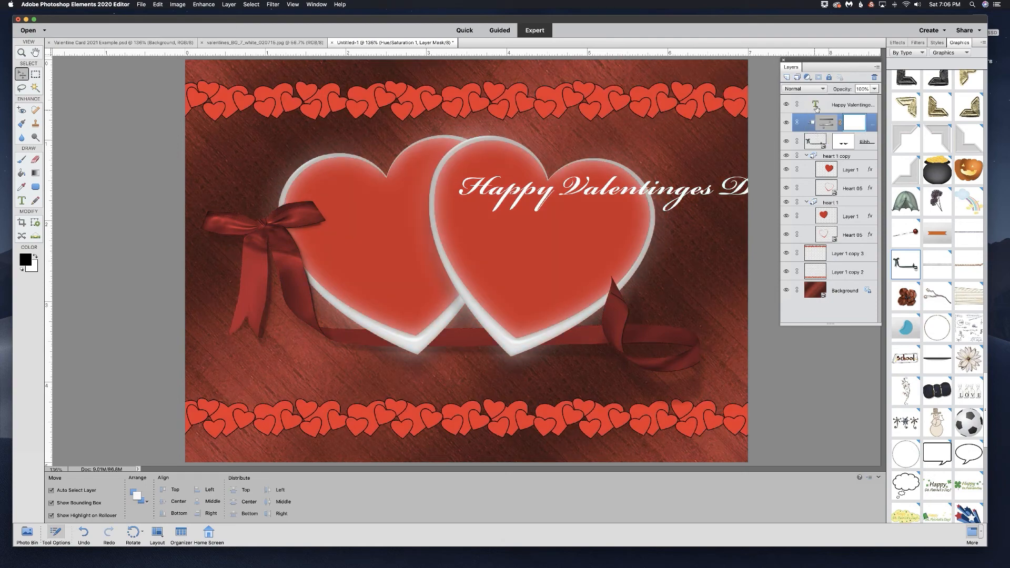
- Break the greeting into three lines, one word each, with "Day" indented toward the middle
click(817, 107)
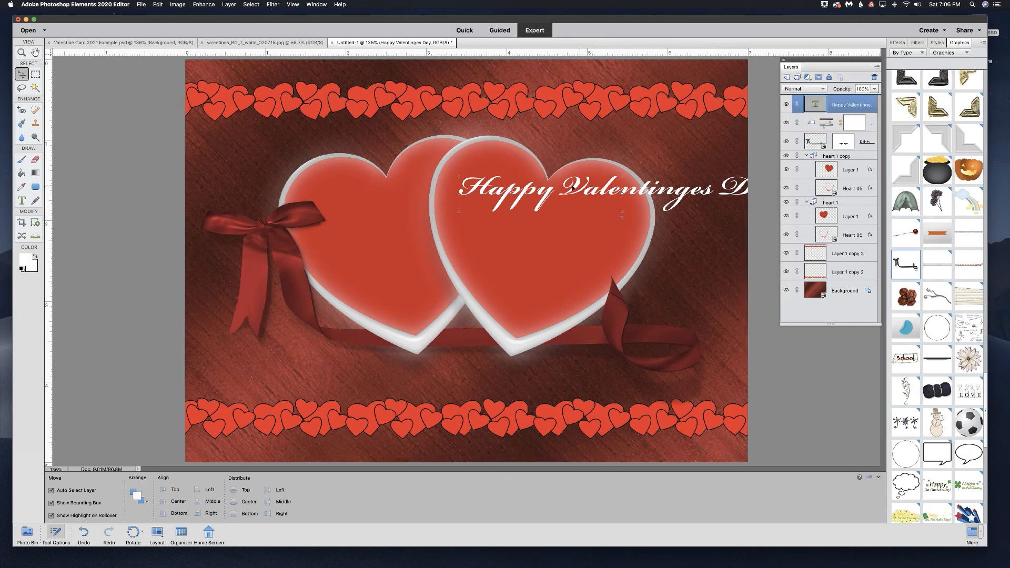
click(22, 201)
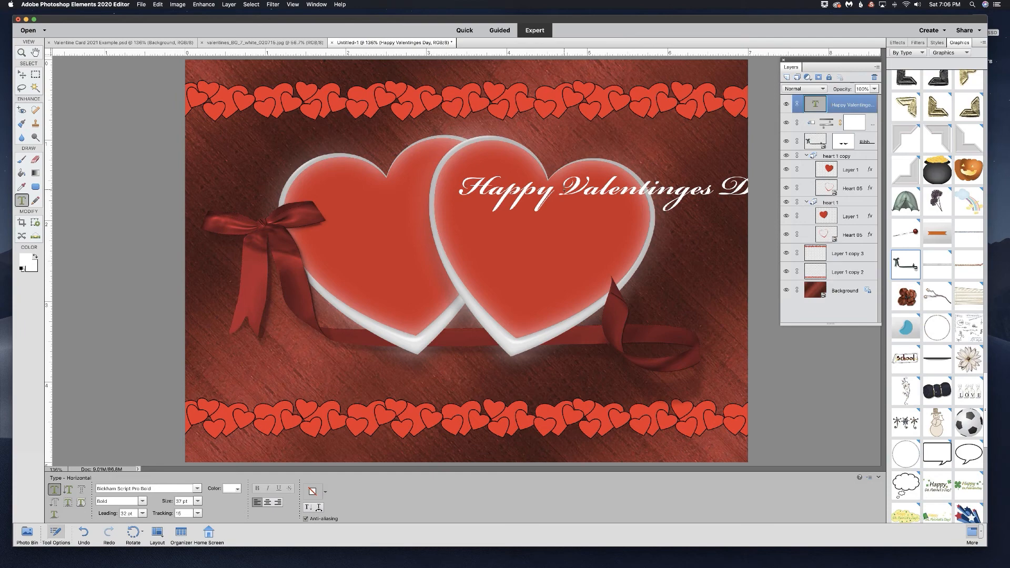
click(563, 189)
key(Return)
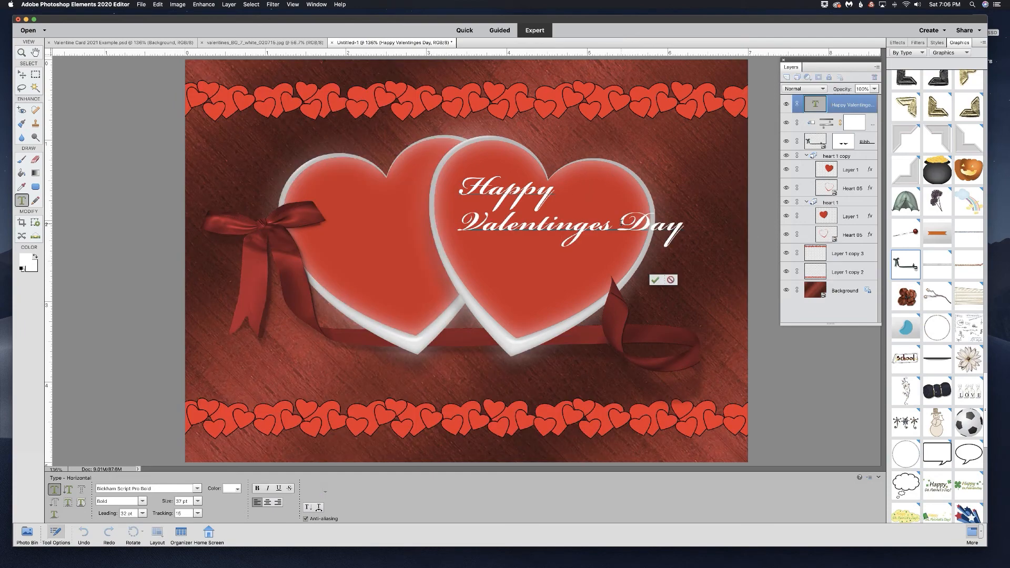
key(Return)
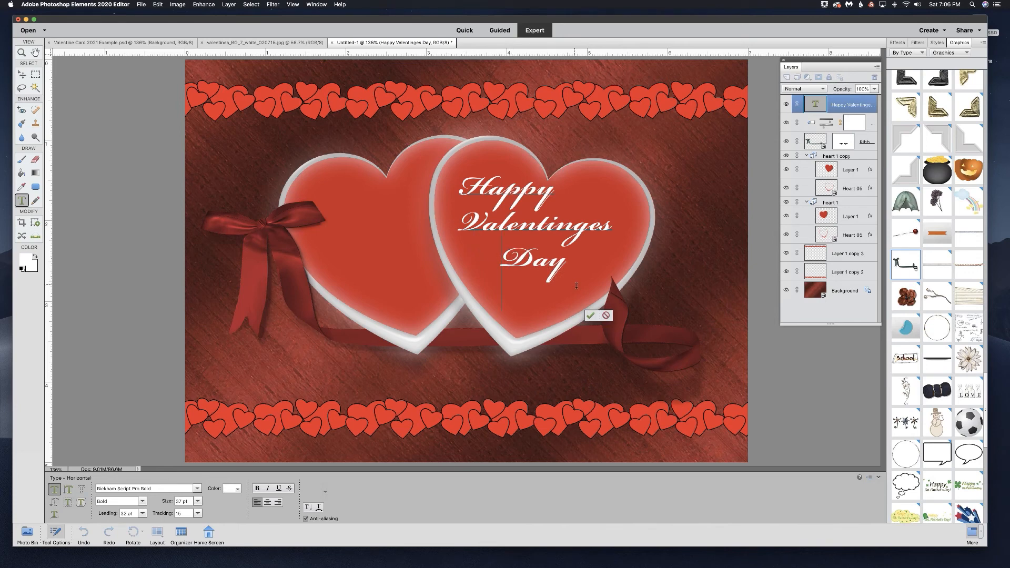
click(591, 316)
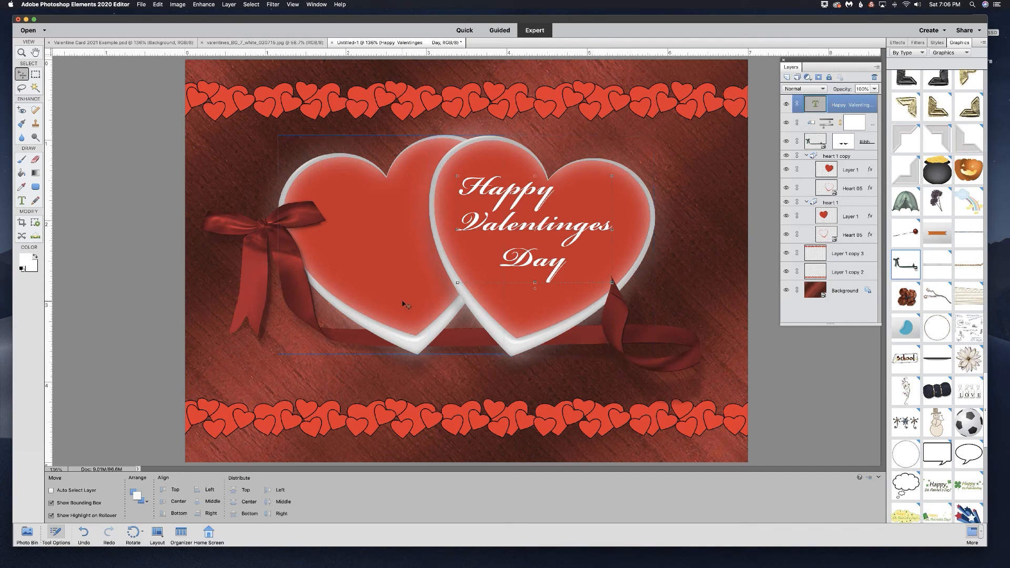
- Rotate the greeting text 17 degrees clockwise and shift it slightly down within the front heart
key(super+t)
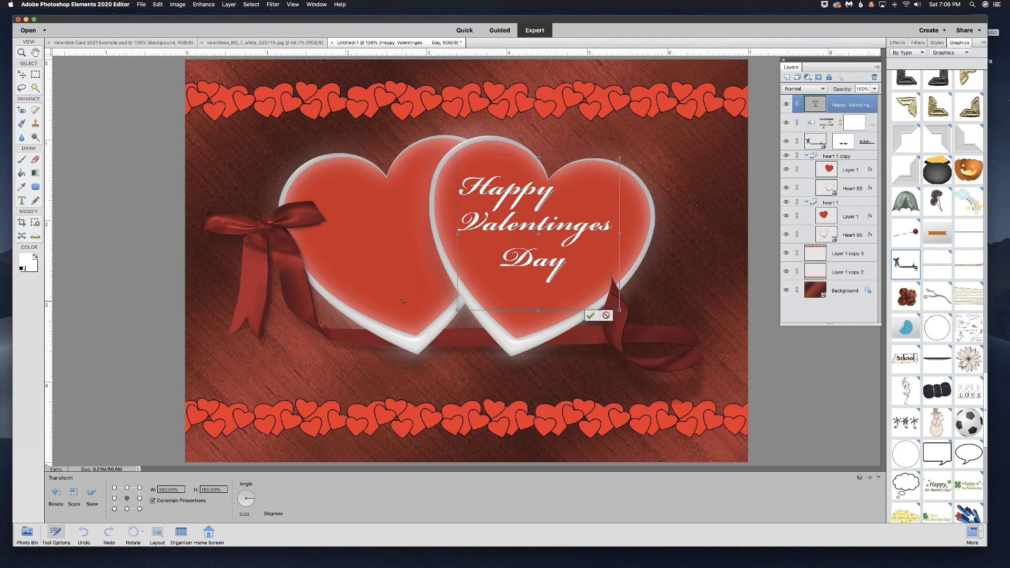
click(253, 500)
drag(253, 502, 253, 503)
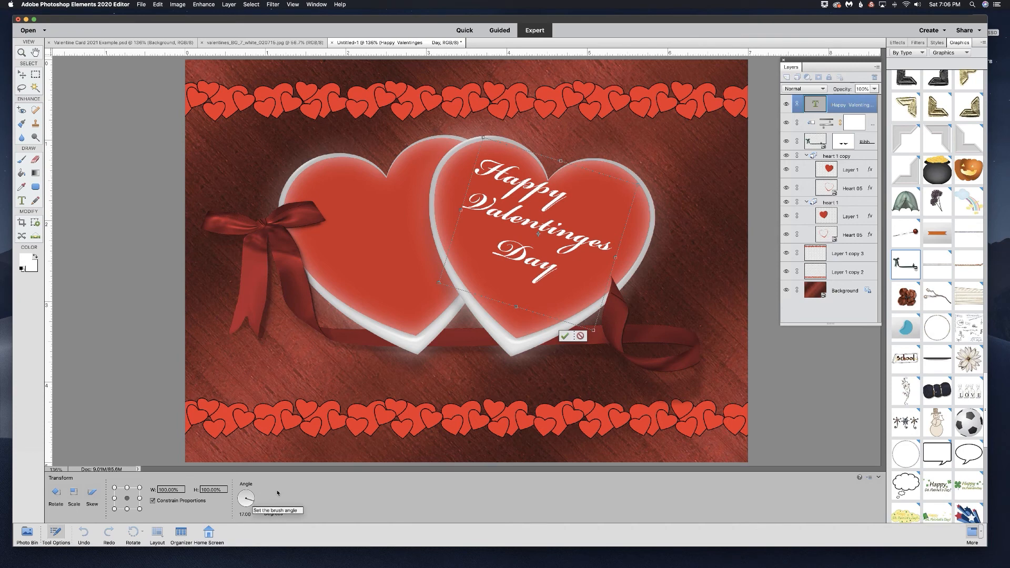
click(565, 336)
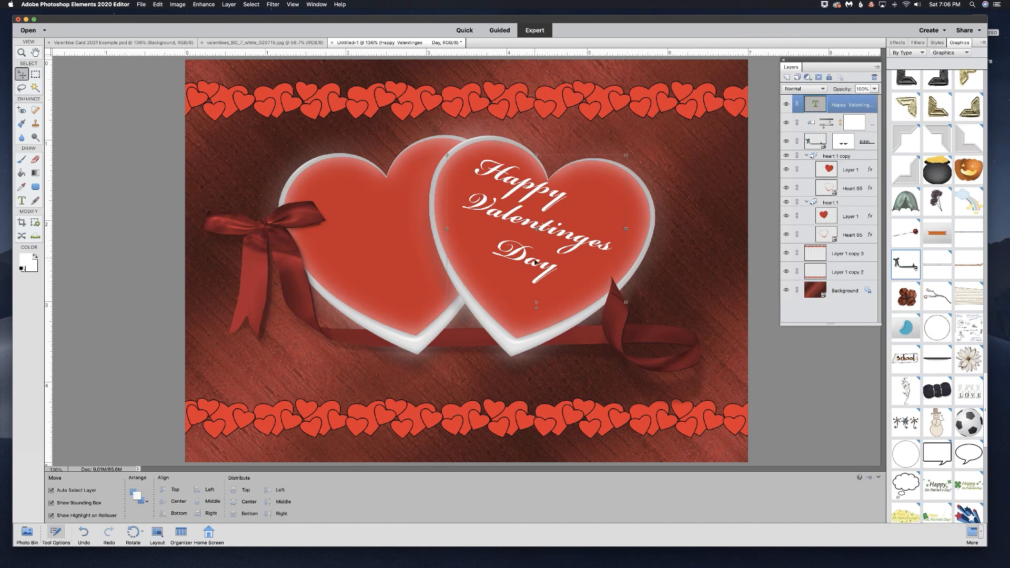
mouse_move(528, 230)
mouse_down()
mouse_move(530, 246)
mouse_move(528, 228)
mouse_up()
- Correct the greeting's spelling to "Valentines" and nudge the text to center it in the front heart
key(t)
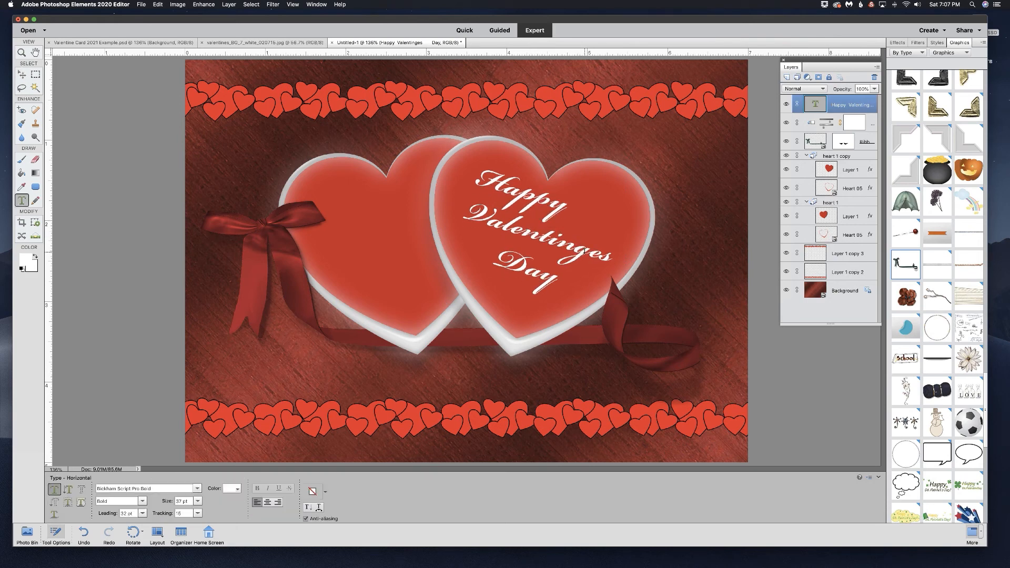
click(585, 254)
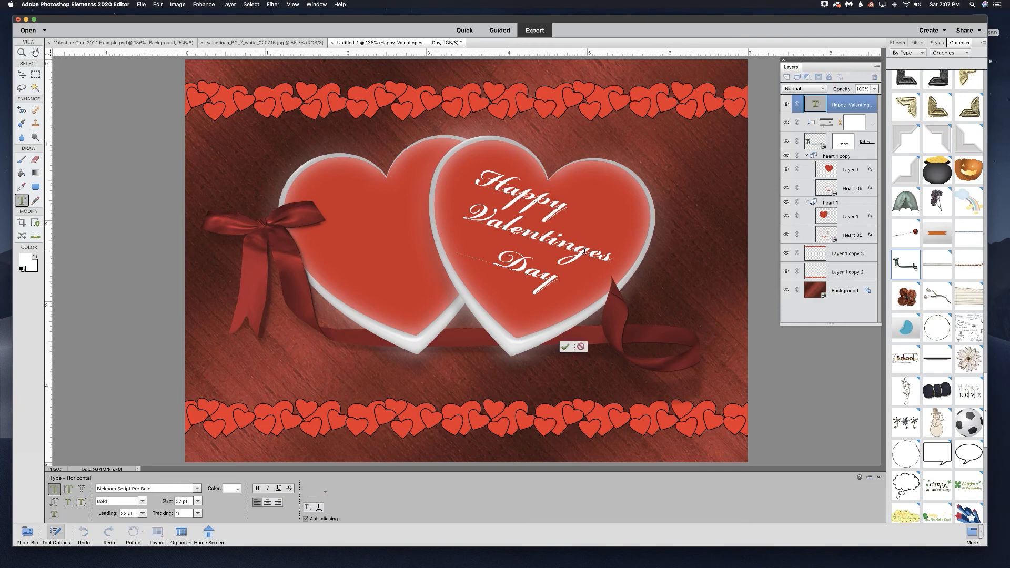
key(BackSpace)
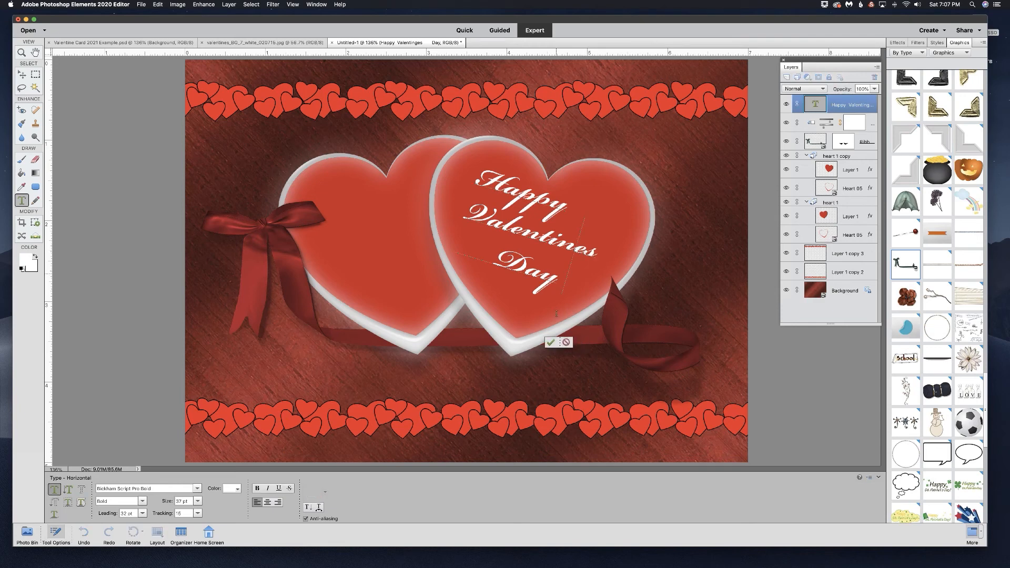
click(551, 343)
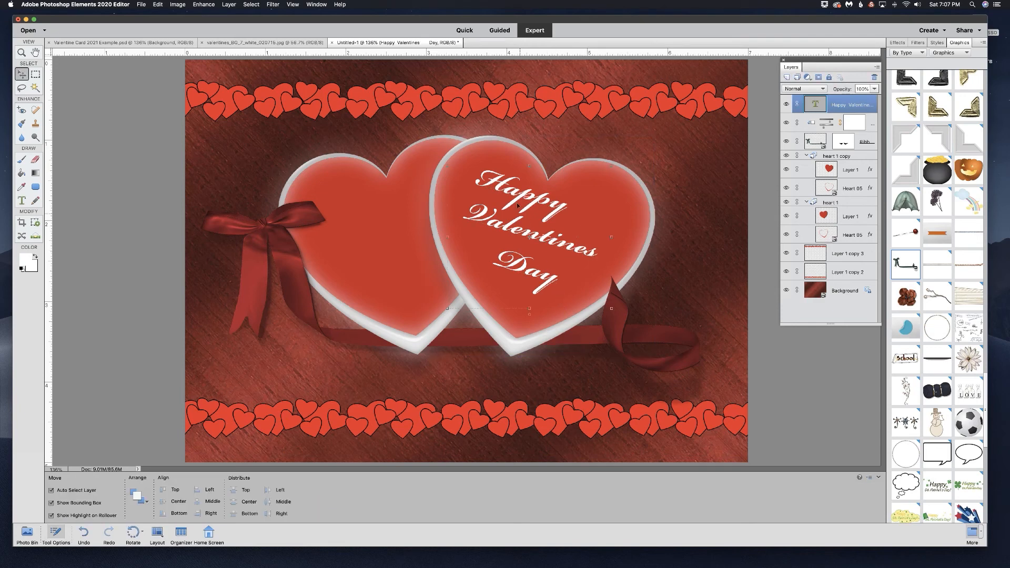
drag(523, 200, 523, 204)
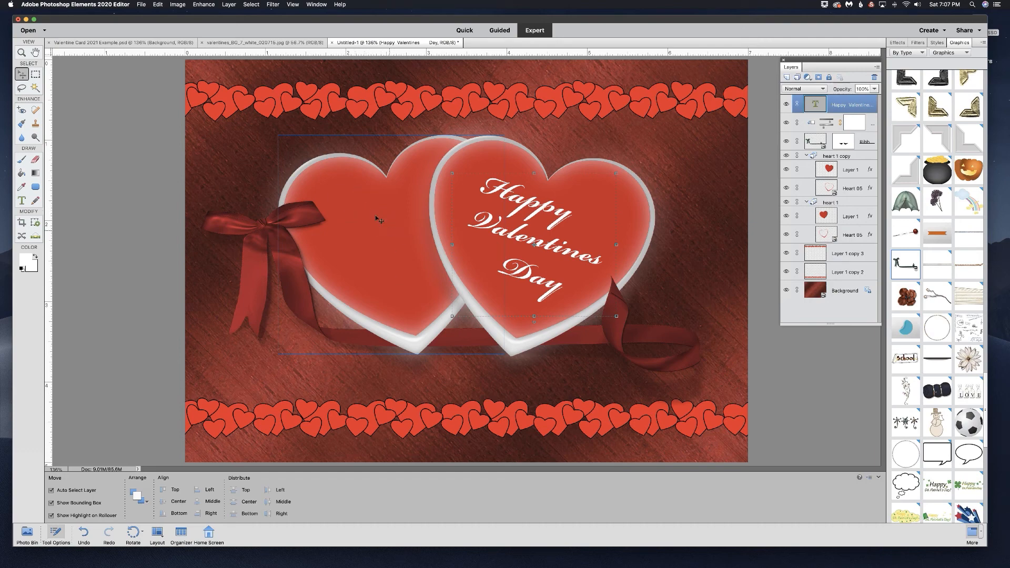
- Find the Love Birds graphic in the graphics library and place it on the back heart
scroll(947, 265, down, 8)
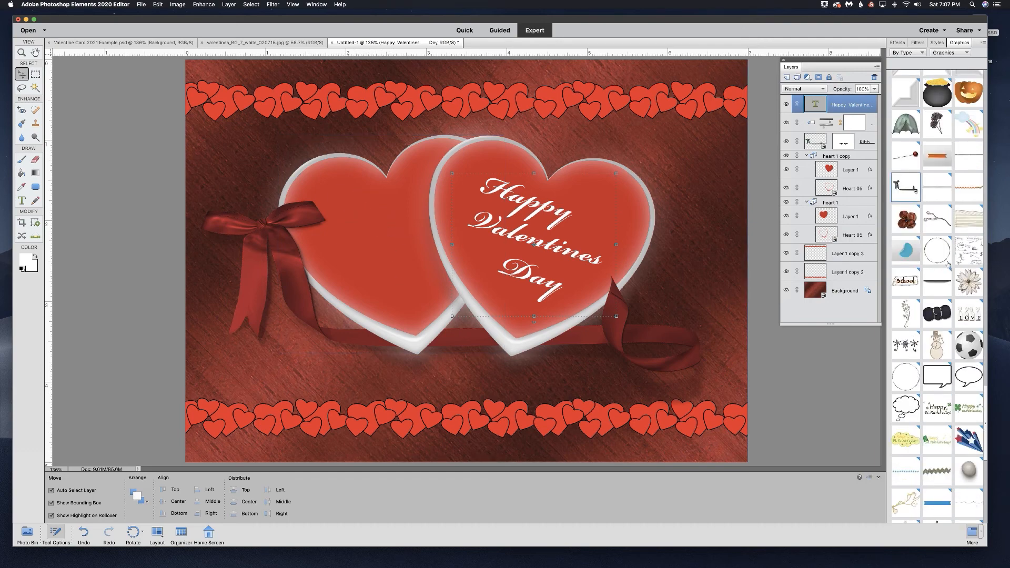
scroll(947, 265, down, 10)
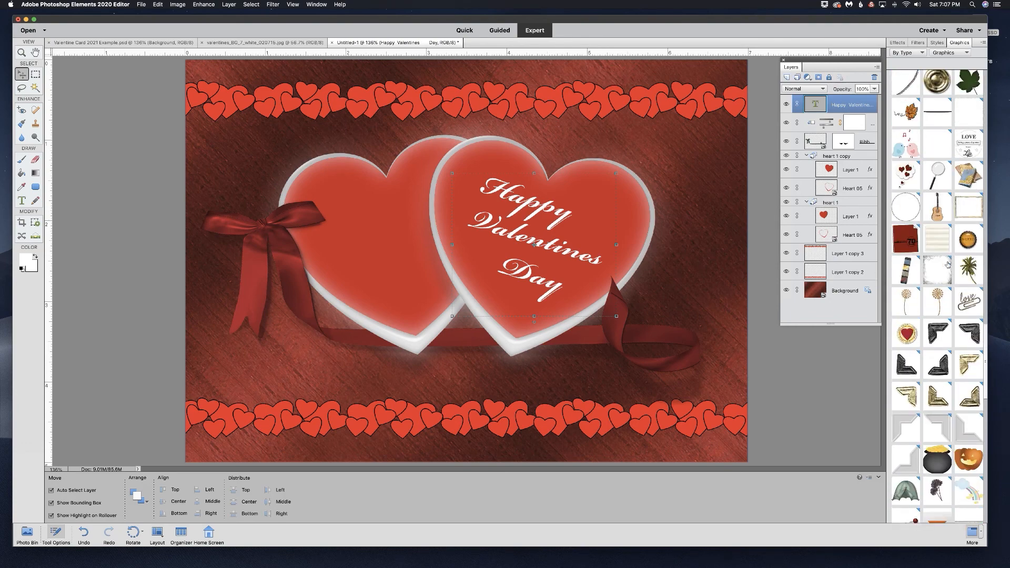
scroll(947, 264, up, 1)
click(895, 173)
drag(895, 173, 392, 224)
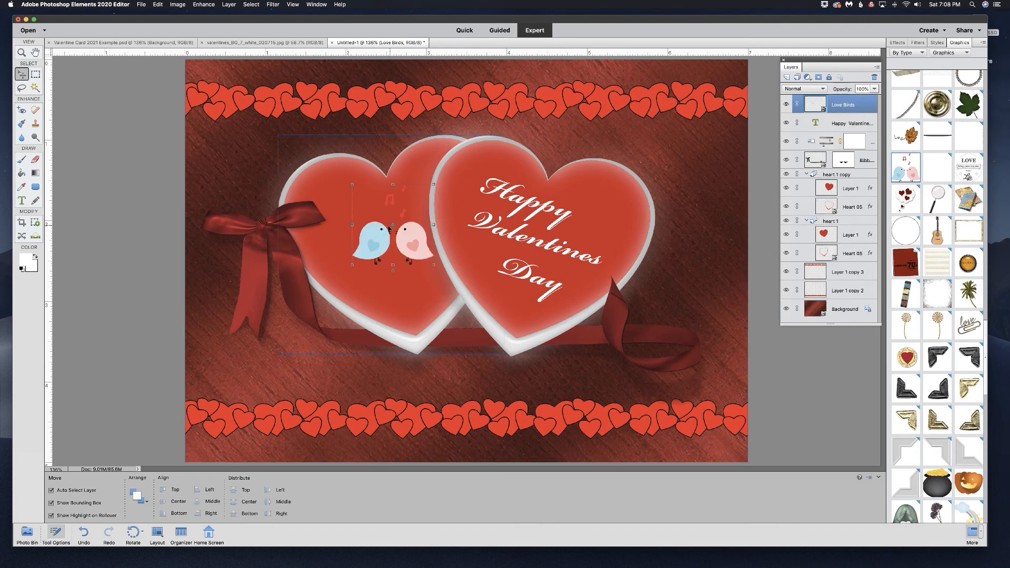
- Enlarge the love birds to about 192%, rotate them about -10 degrees and position them over the back heart
drag(352, 185, 288, 121)
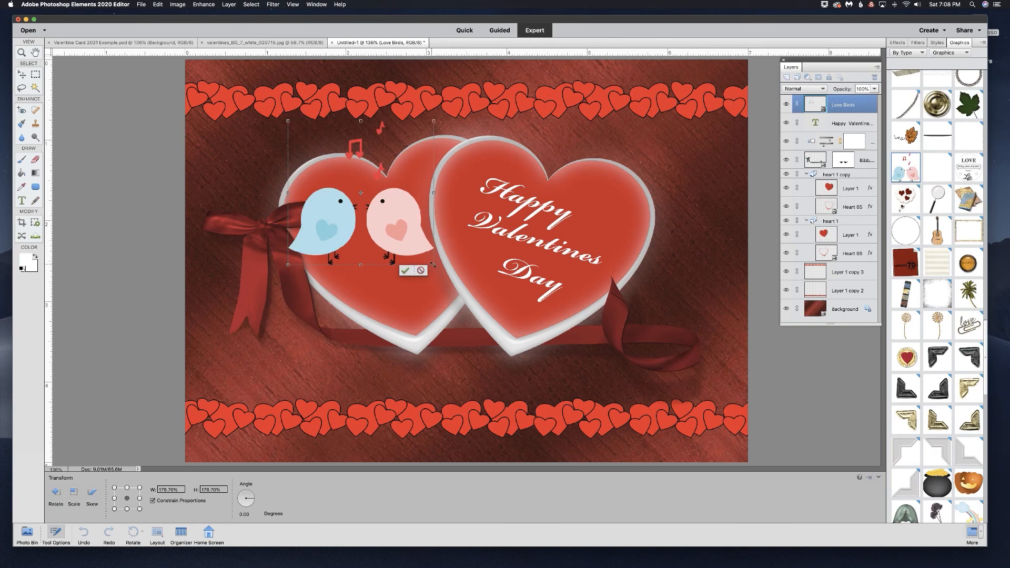
drag(432, 264, 446, 275)
drag(288, 115, 268, 127)
drag(337, 227, 370, 238)
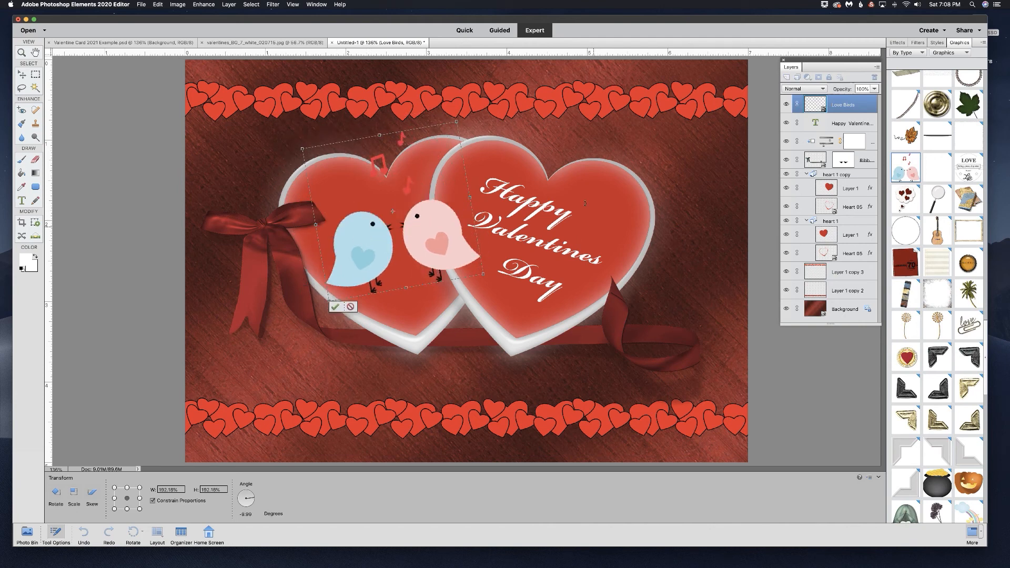
click(335, 307)
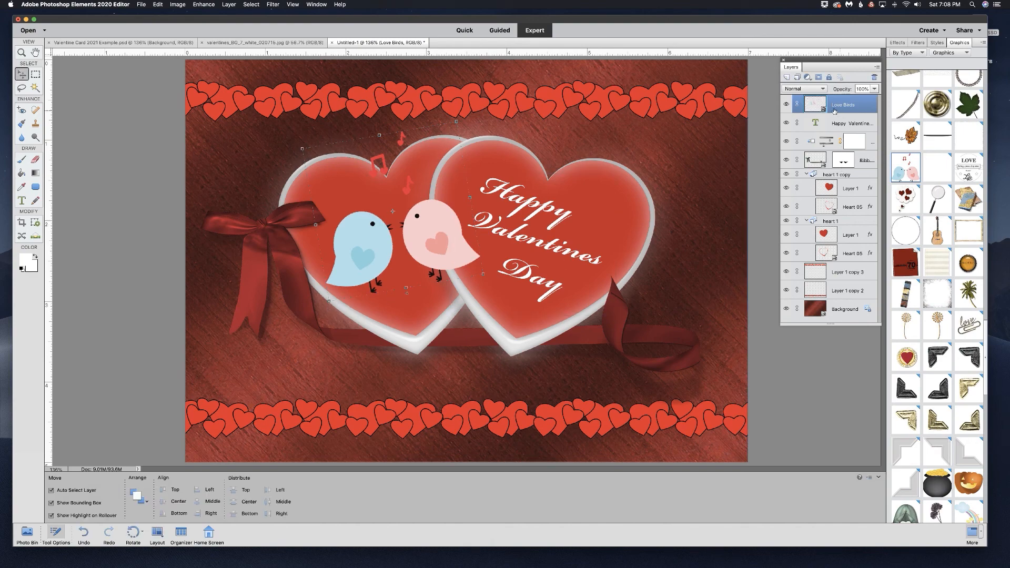
- Move the Love Birds layer into the heart 1 group, directly above its Layer 1
drag(816, 107, 832, 225)
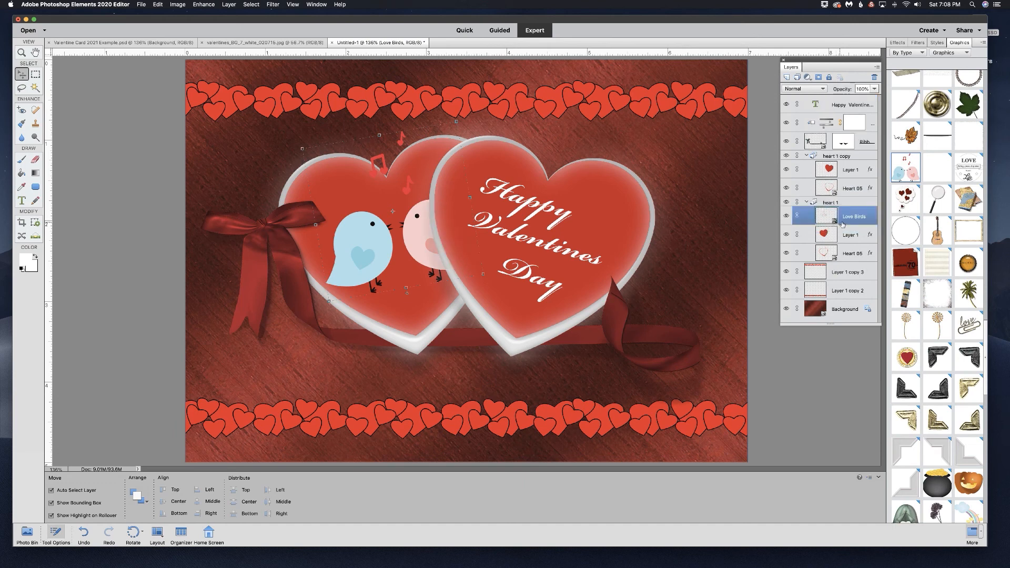